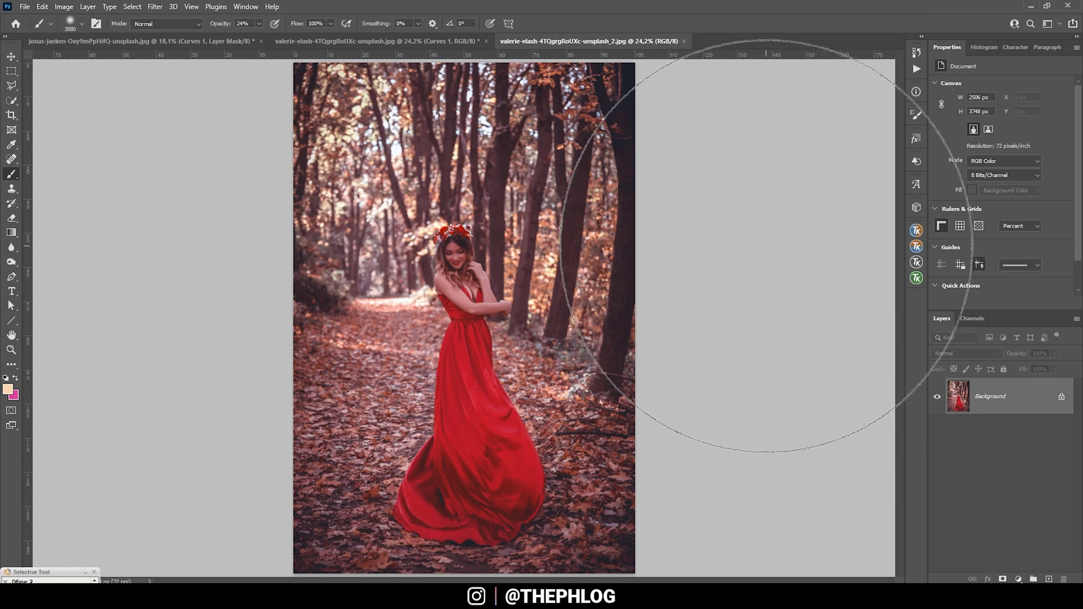
Step: Switch to the Move tool with V
key(v)
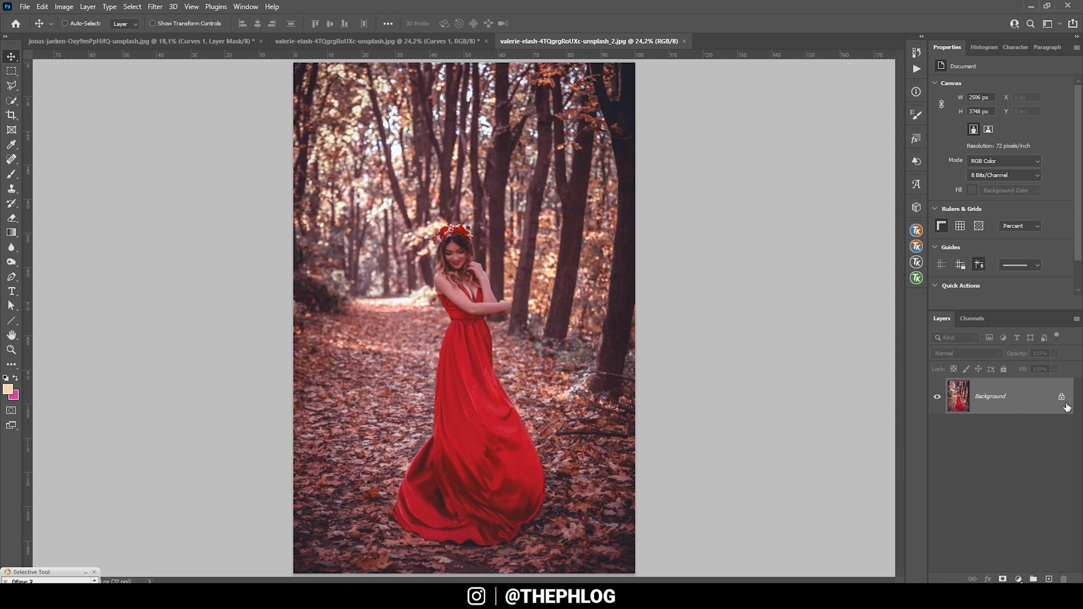
Step: Duplicate the portrait to Layer 1, unlock Background as Layer 0, and hide Layer 1
key(ctrl+j)
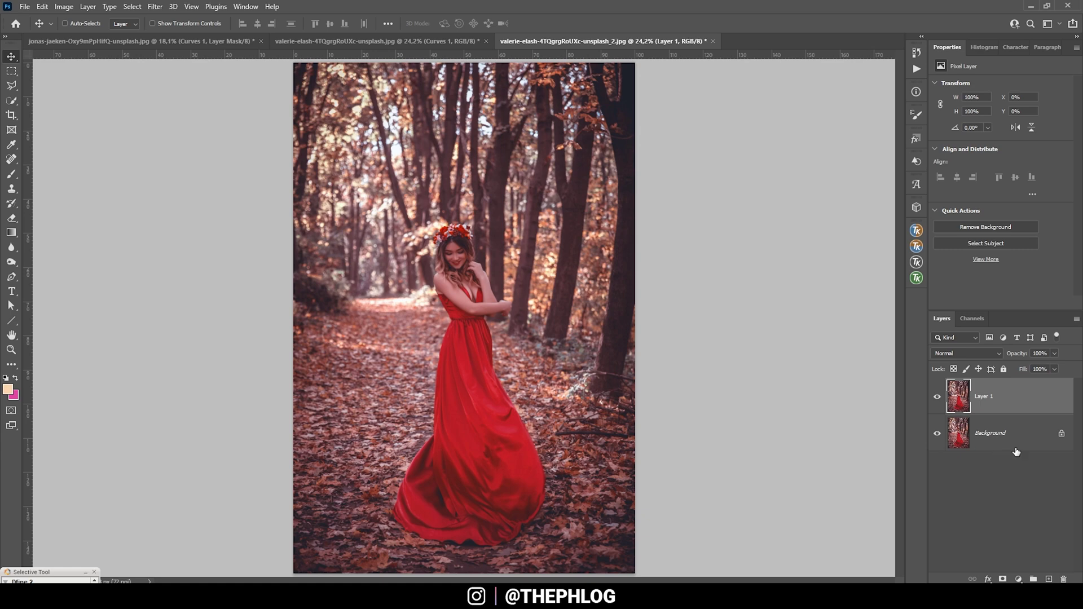
click(1061, 435)
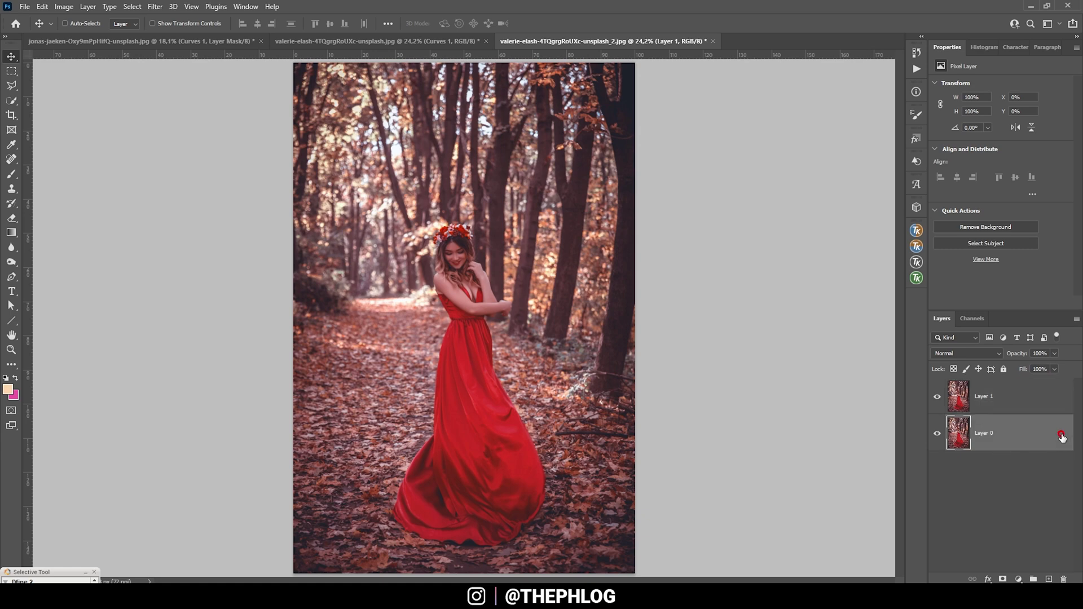
click(982, 400)
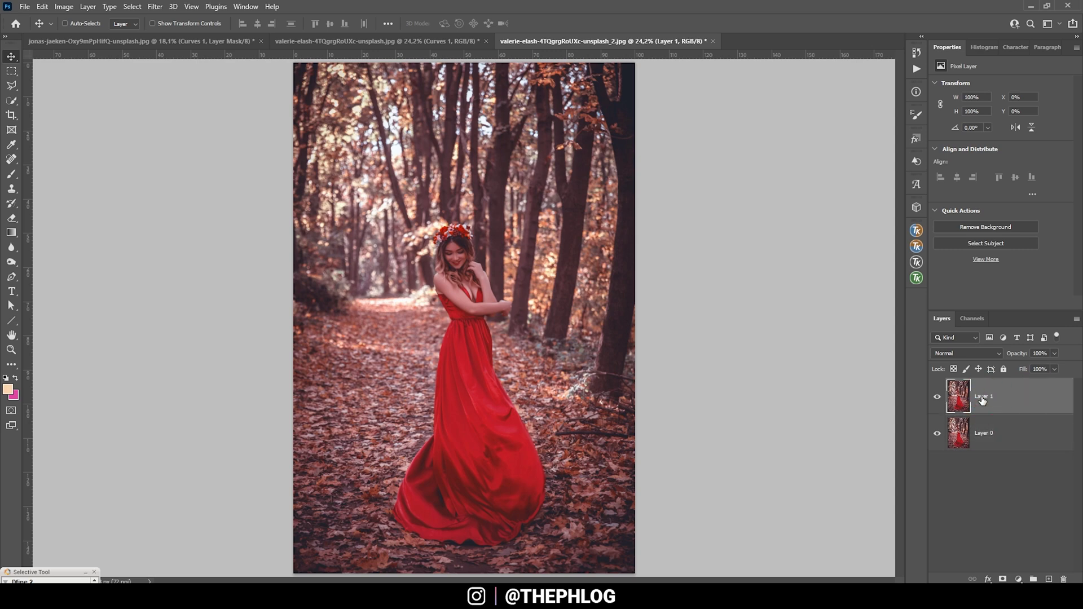
click(938, 397)
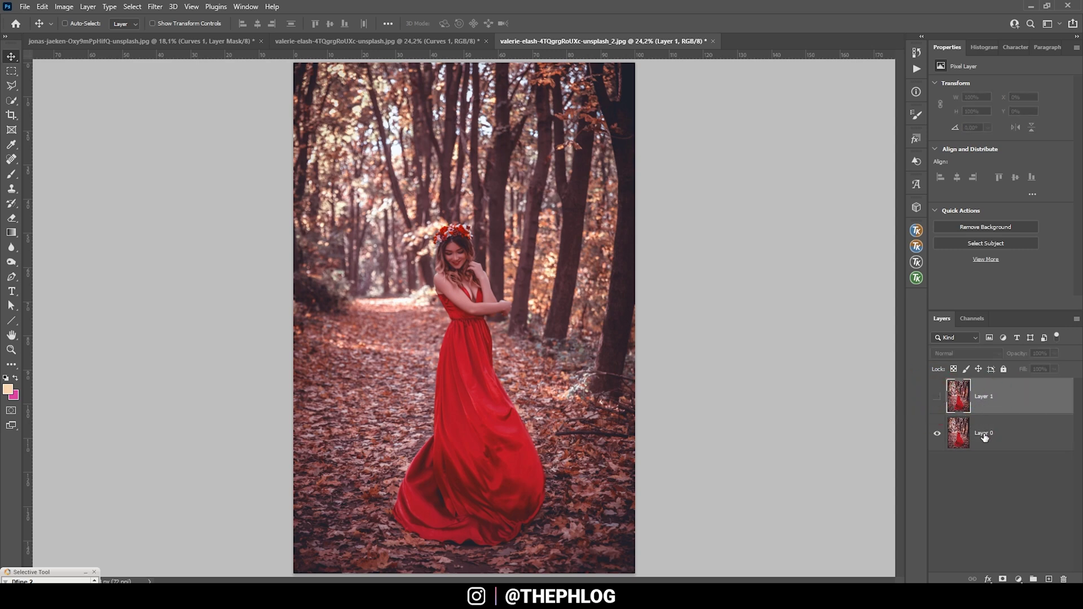
click(969, 439)
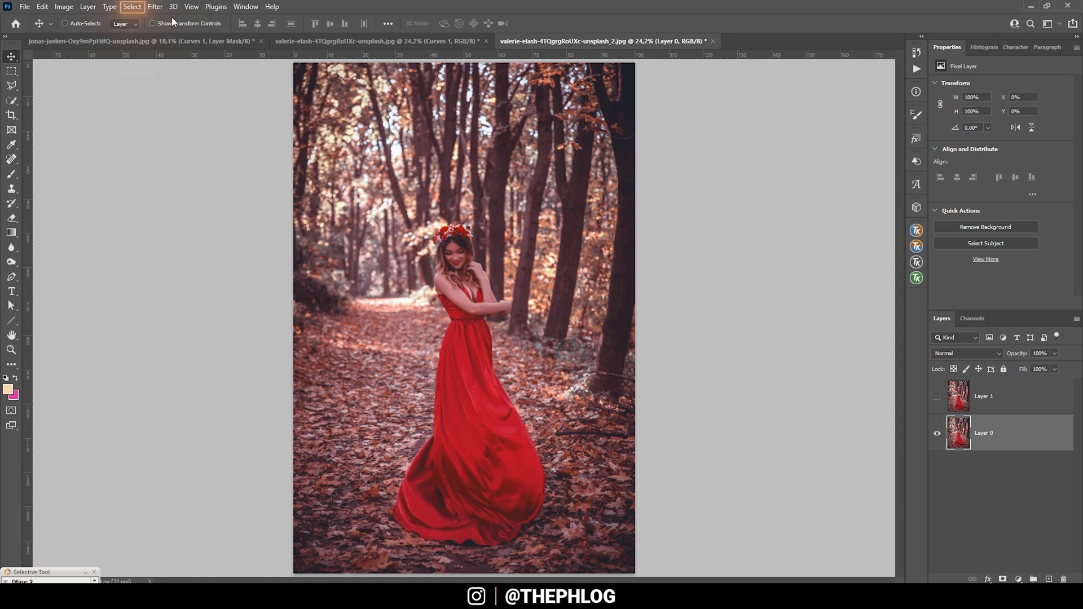
click(132, 6)
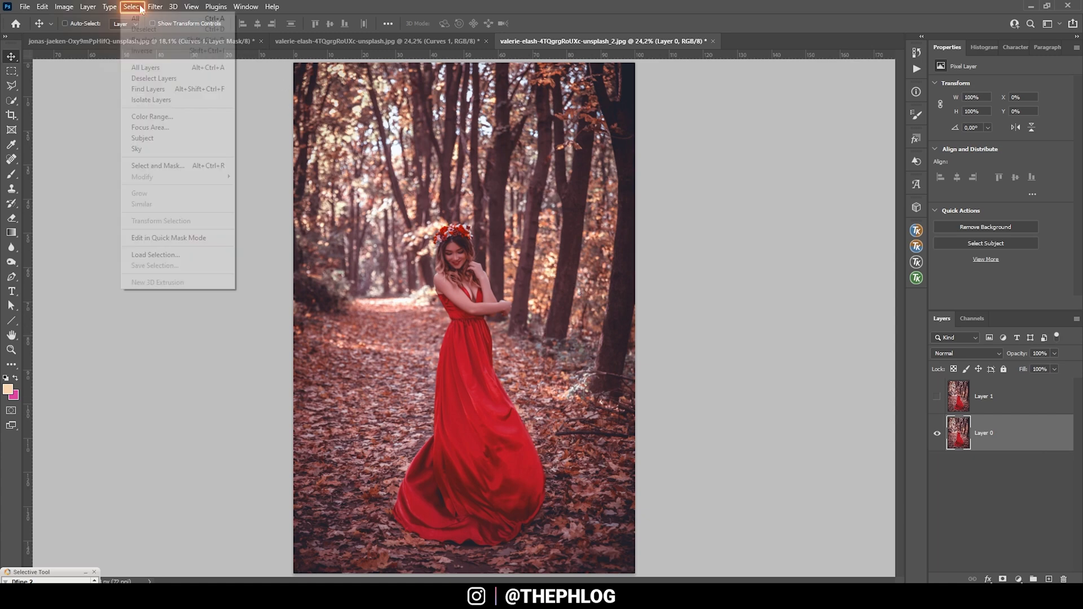
Step: Select the woman as the subject and Content-Aware fill her outline on Layer 0
click(165, 144)
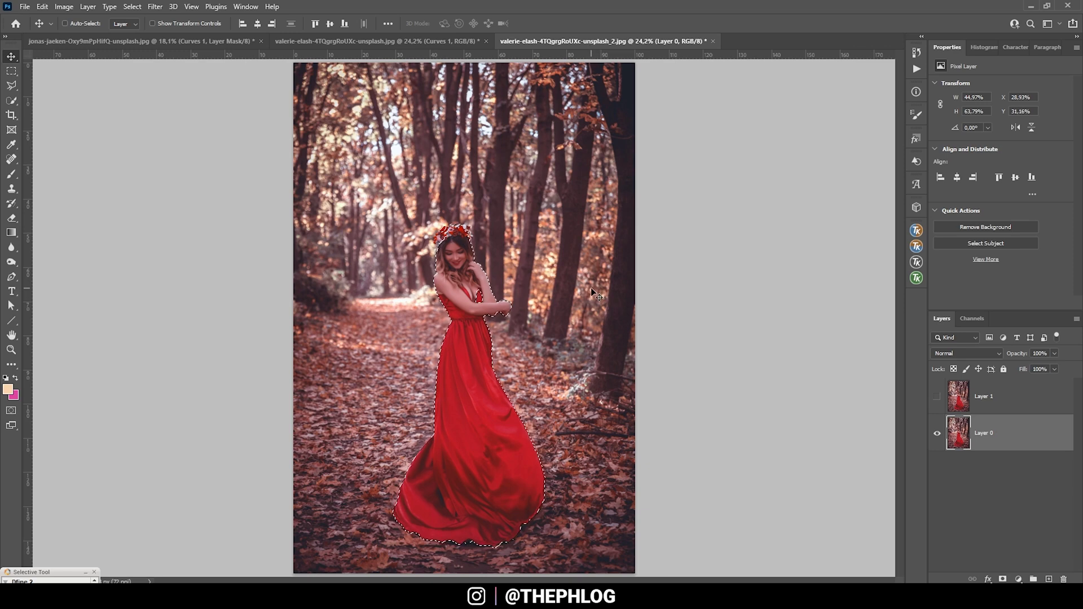
key(shift+BackSpace)
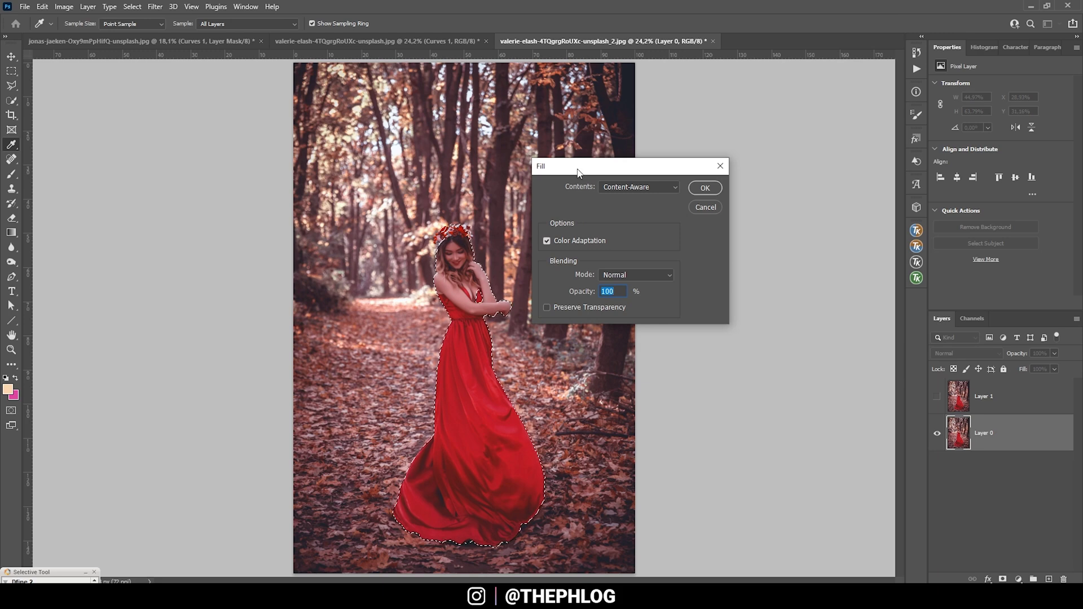
click(643, 187)
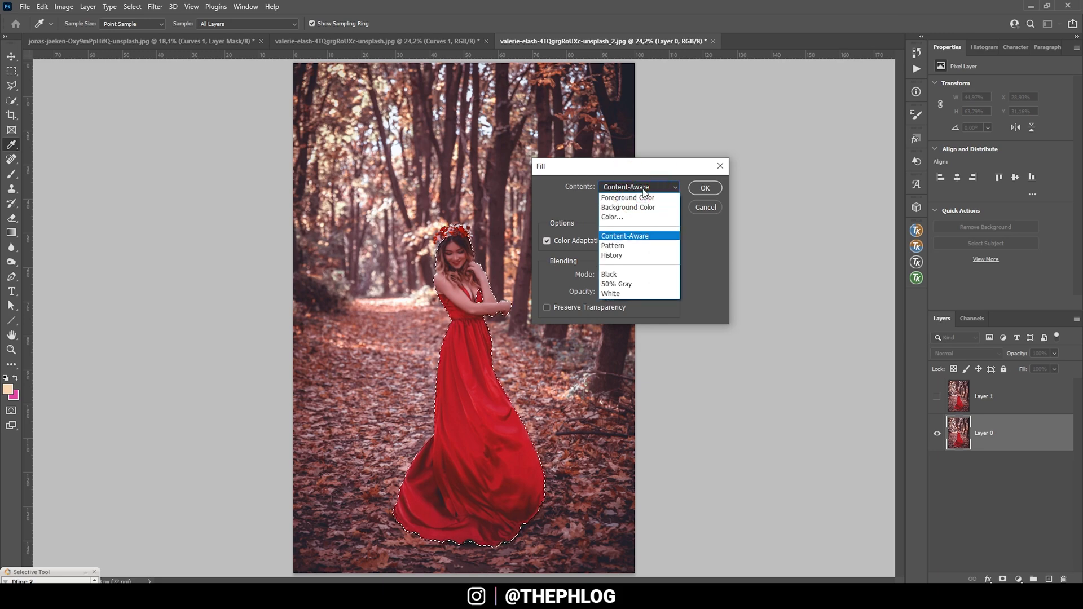
click(647, 237)
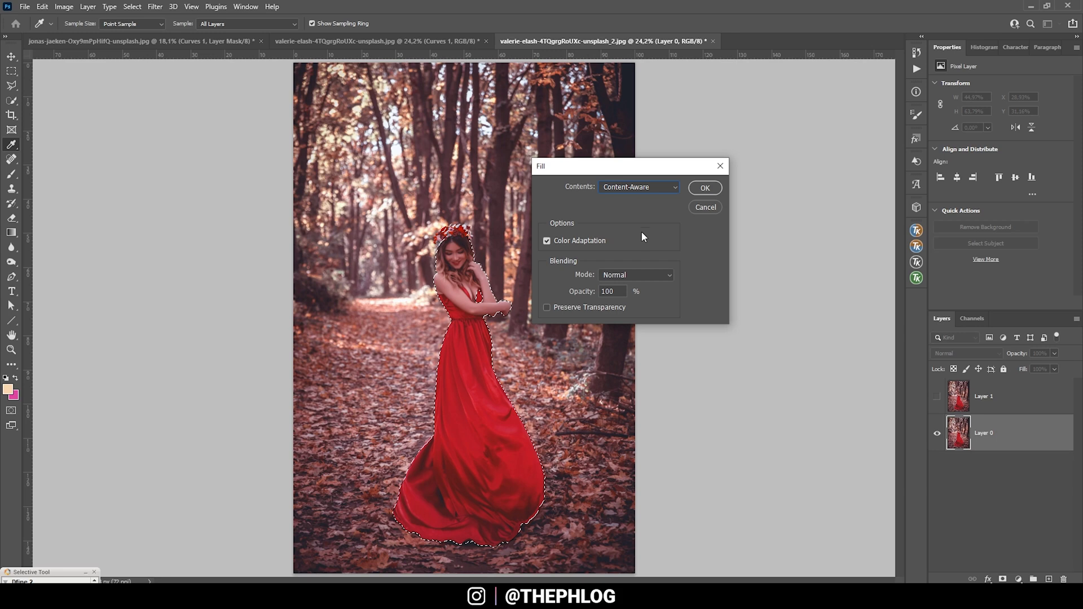
click(705, 188)
key(v)
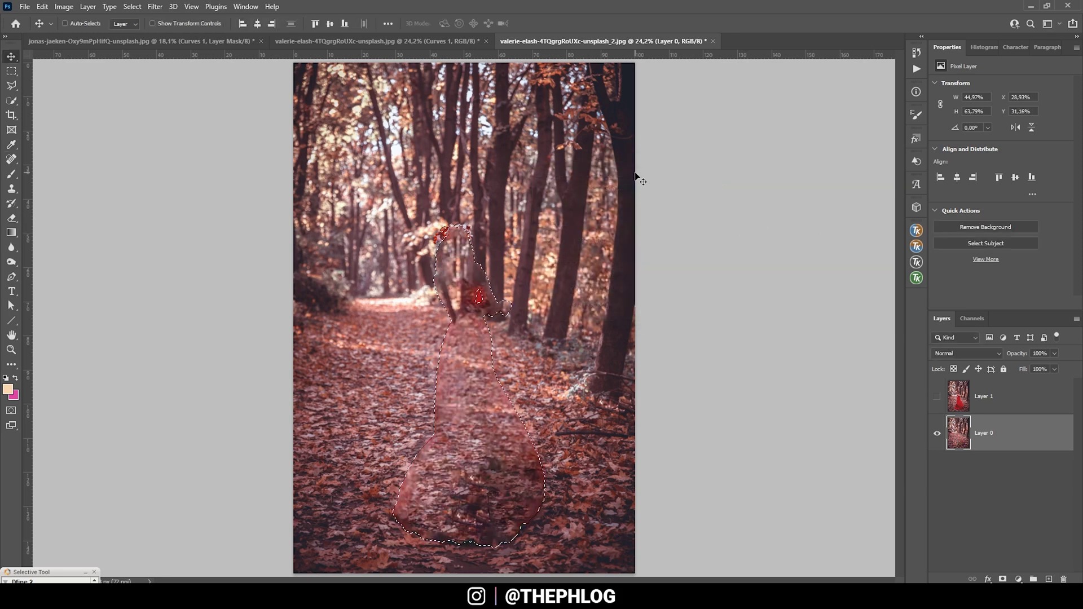
key(ctrl)
Step: Deselect and spot-heal the leftover flower crown and the remnant just below it
key(ctrl+d)
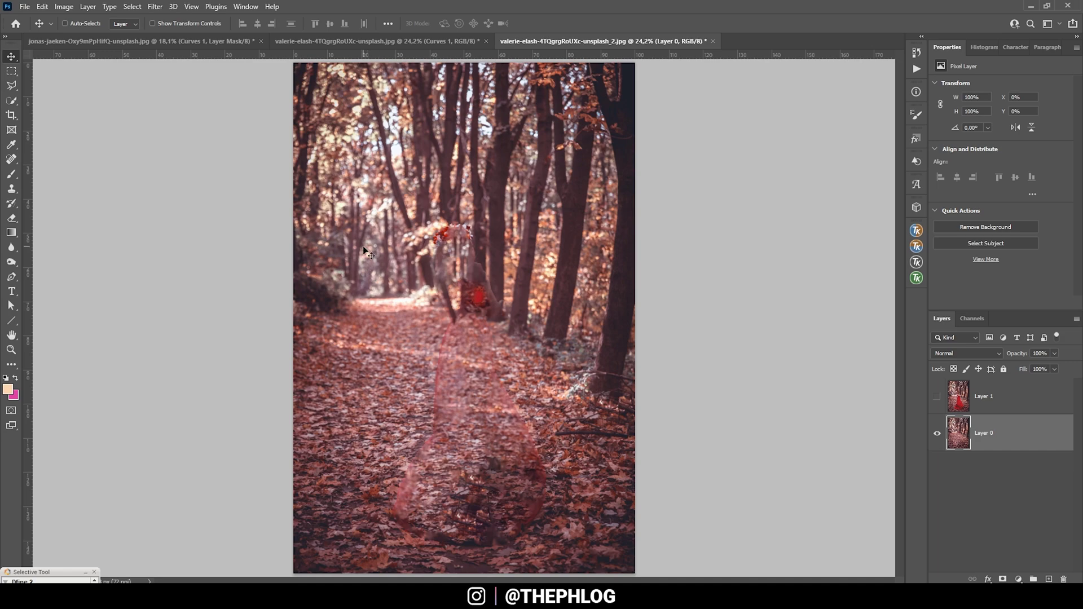
scroll(523, 282, up, 5)
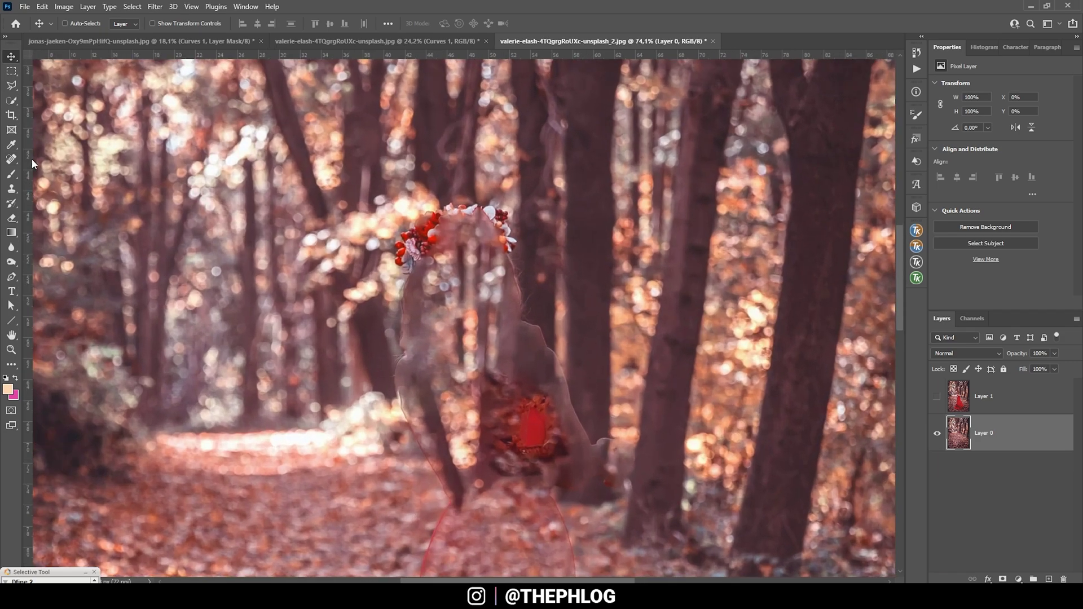
click(11, 160)
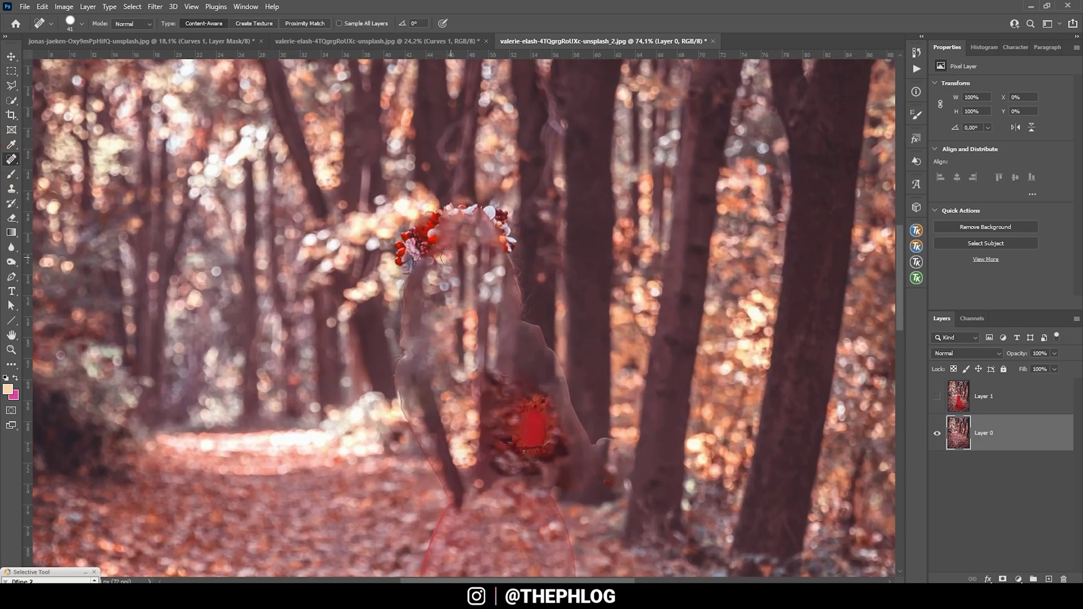
mouse_move(416, 269)
mouse_down()
mouse_move(408, 248)
mouse_move(427, 227)
mouse_move(415, 258)
mouse_move(456, 210)
mouse_move(490, 211)
mouse_move(508, 242)
mouse_up()
drag(516, 289, 505, 234)
Step: Spot-heal the remaining red dress traces and leg-like remnant along the path
drag(544, 416, 530, 423)
scroll(428, 338, down, 1)
mouse_move(403, 255)
mouse_down()
mouse_move(423, 389)
mouse_move(468, 486)
mouse_up()
scroll(541, 377, down, 1)
drag(510, 213, 557, 332)
scroll(551, 161, down, 7)
scroll(551, 161, down, 4)
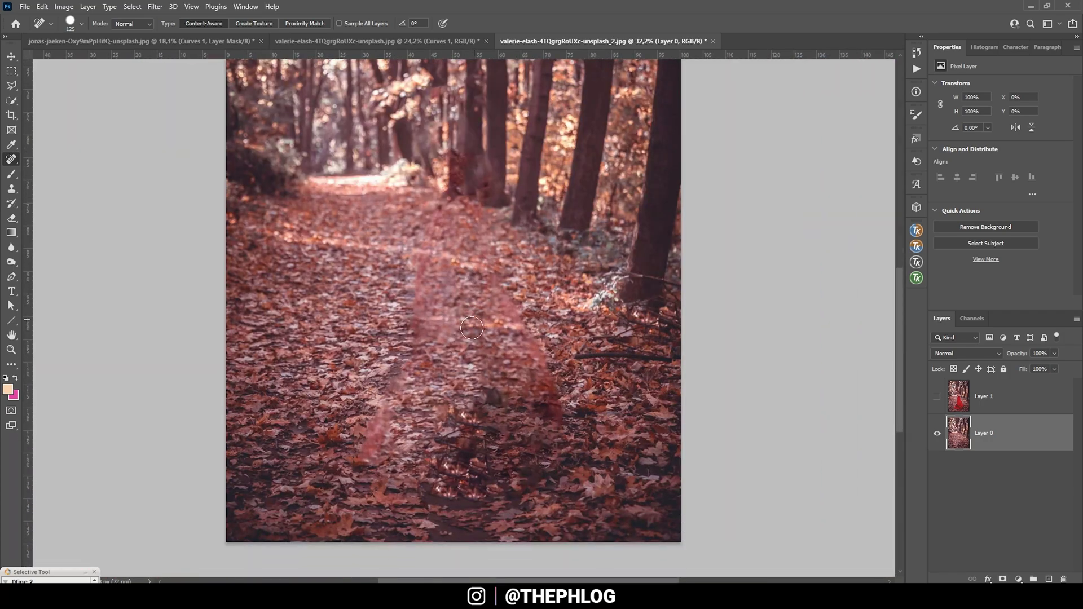
scroll(201, 216, down, 1)
key(bracketright)
key(bracketright)
key(bracketright)
key(bracketright)
key(bracketright)
key(bracketright)
key(bracketright)
key(bracketright)
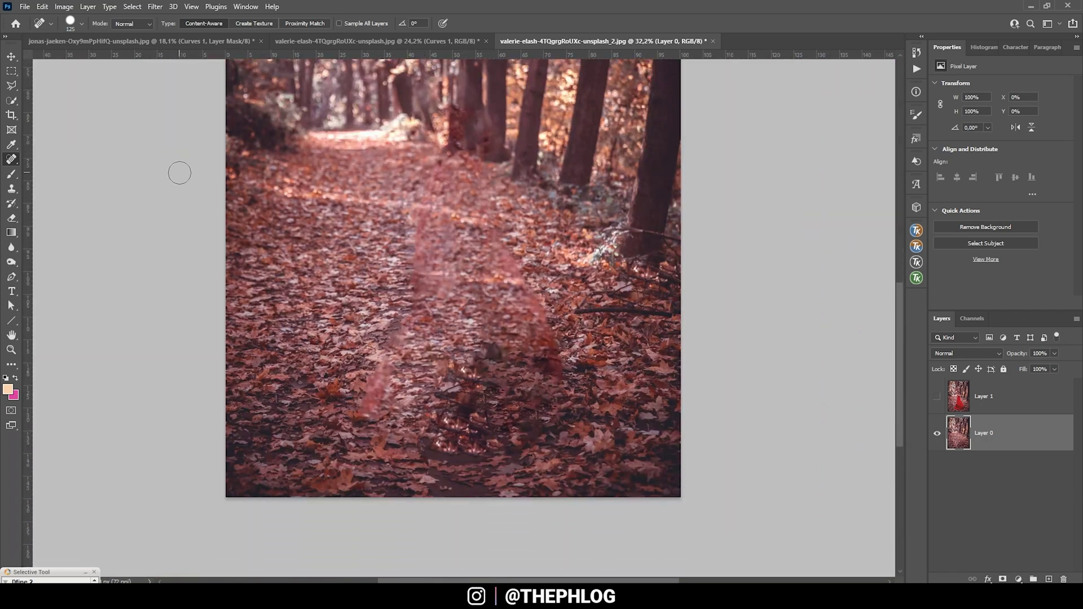
Step: Clone nearby leaf texture with a smaller brush over the pink streak and trunk-base remnants
click(12, 190)
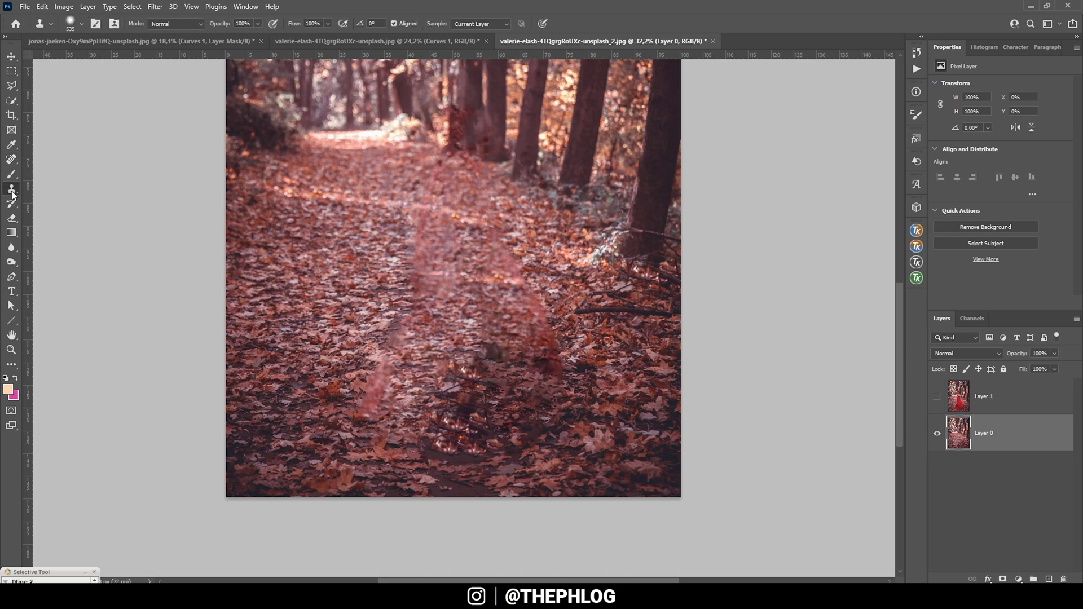
alt+right_click(316, 339)
alt+click(338, 348)
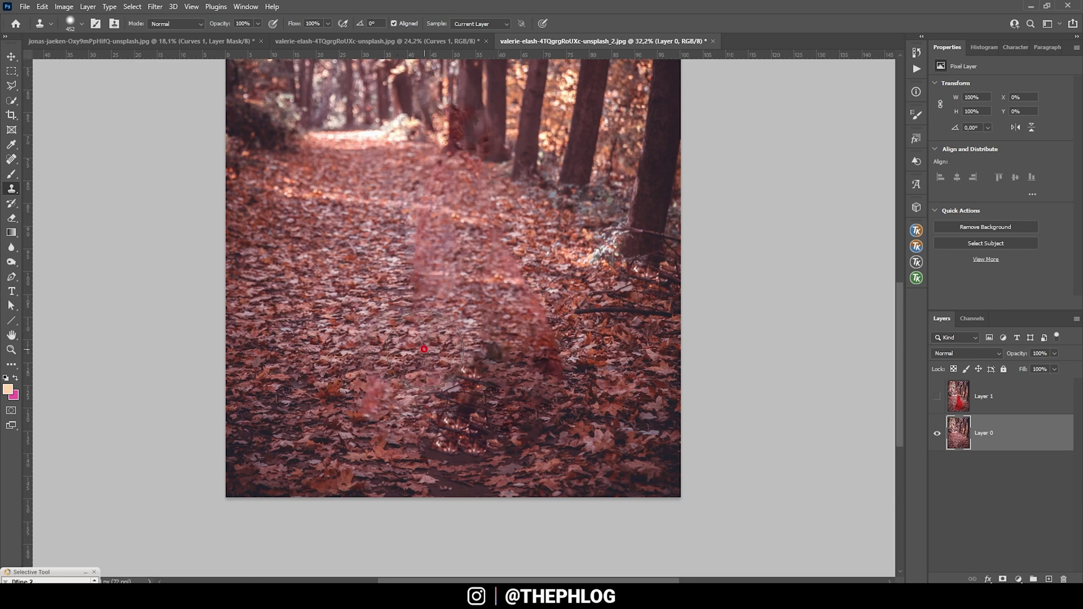
mouse_move(491, 345)
mouse_down()
mouse_move(516, 344)
mouse_move(536, 378)
mouse_move(525, 366)
mouse_move(440, 395)
mouse_move(536, 309)
mouse_move(496, 259)
mouse_move(490, 274)
mouse_move(556, 311)
mouse_move(513, 299)
mouse_up()
scroll(513, 299, down, 3)
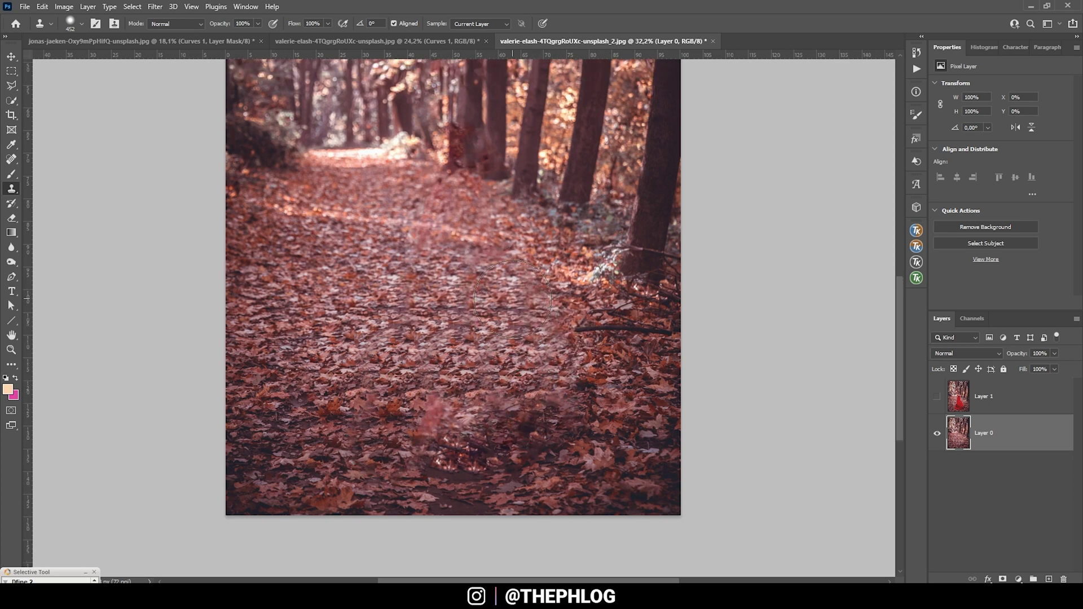
drag(503, 309, 469, 291)
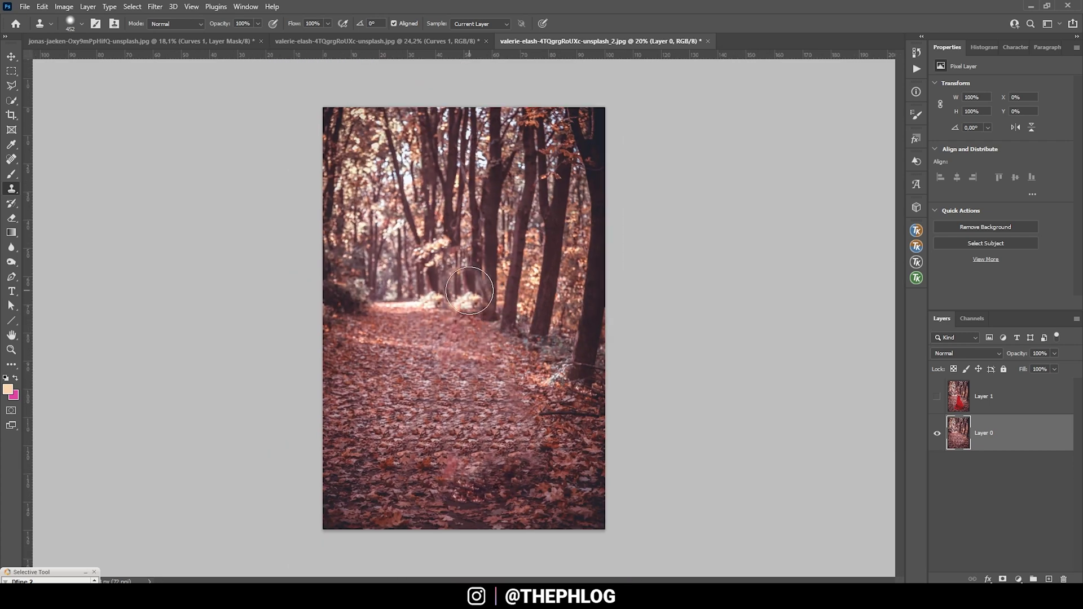
key(ctrl+0)
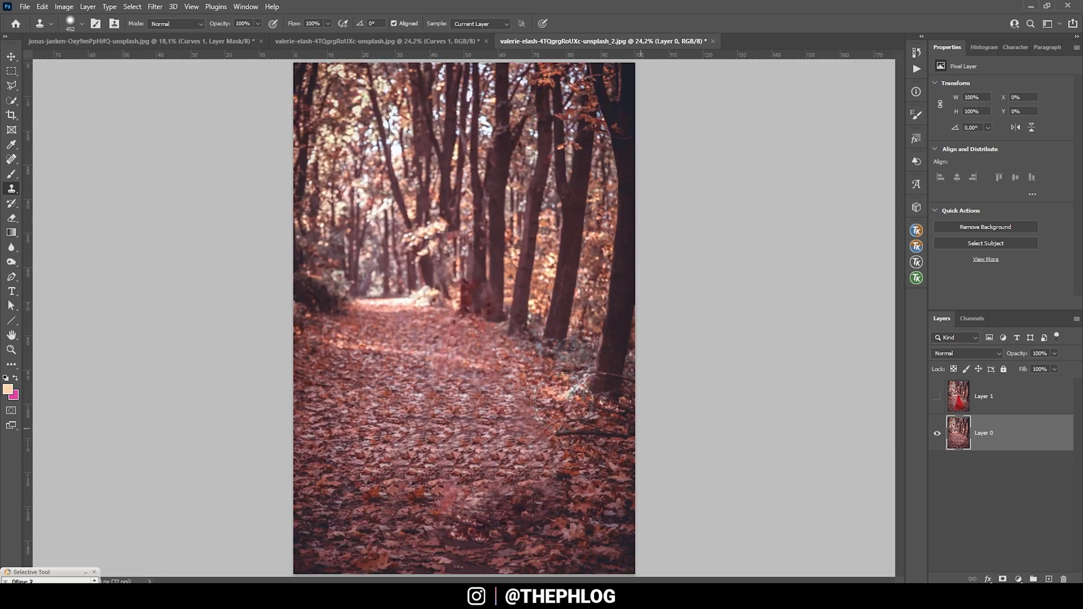
Step: Show Layer 1 again, make it active, and select the woman with Select > Subject
click(937, 397)
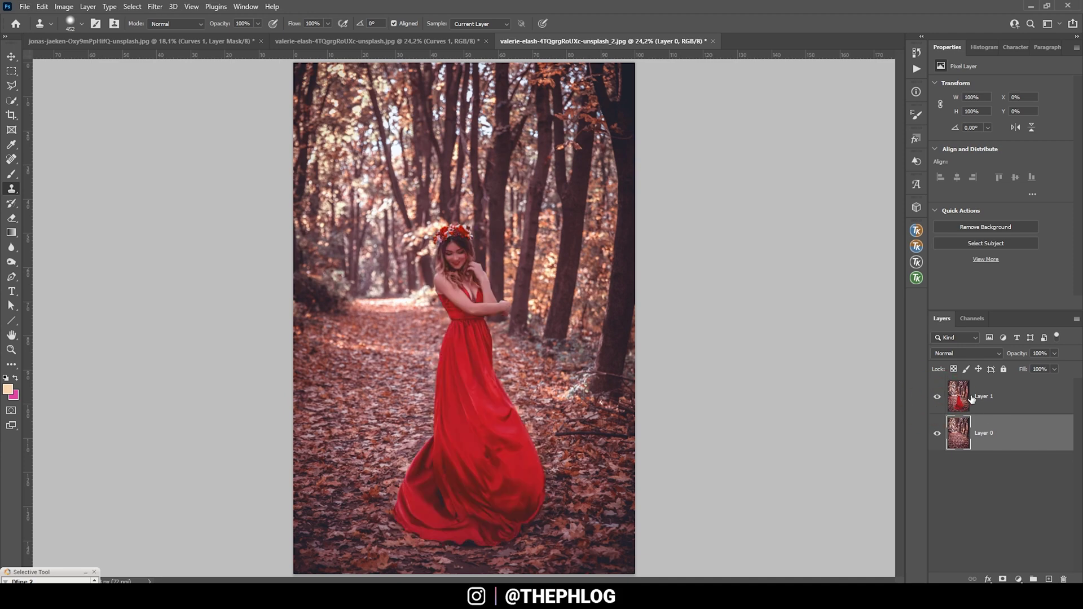
click(974, 398)
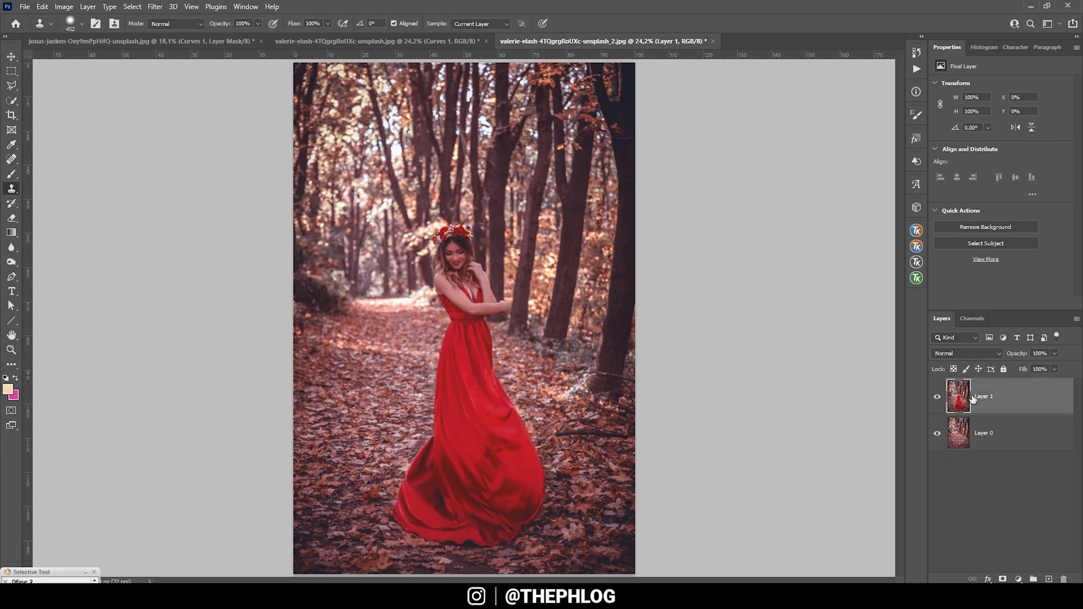
click(139, 8)
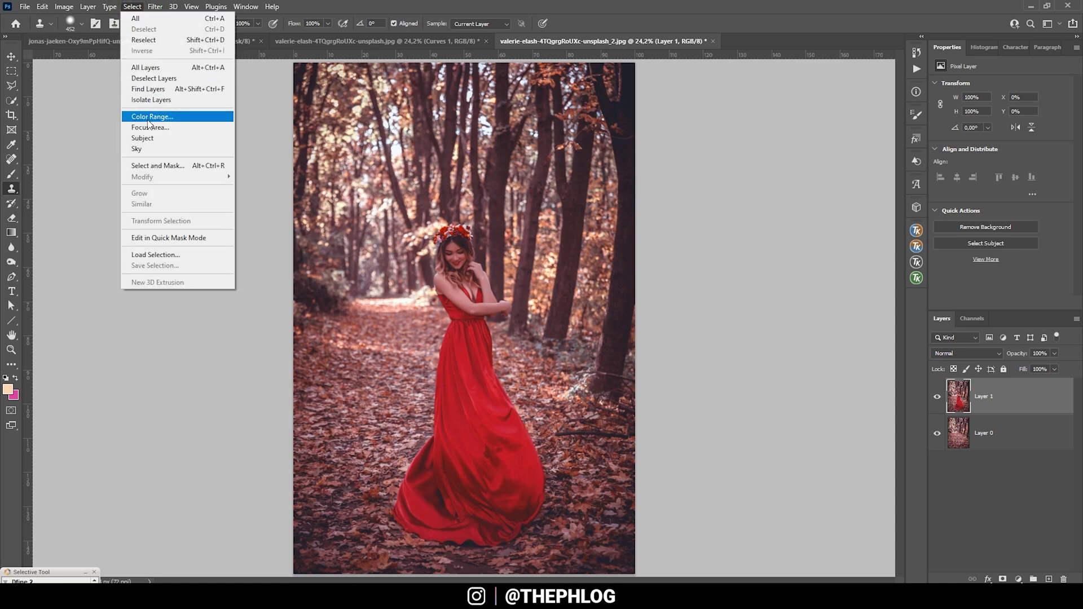
click(142, 138)
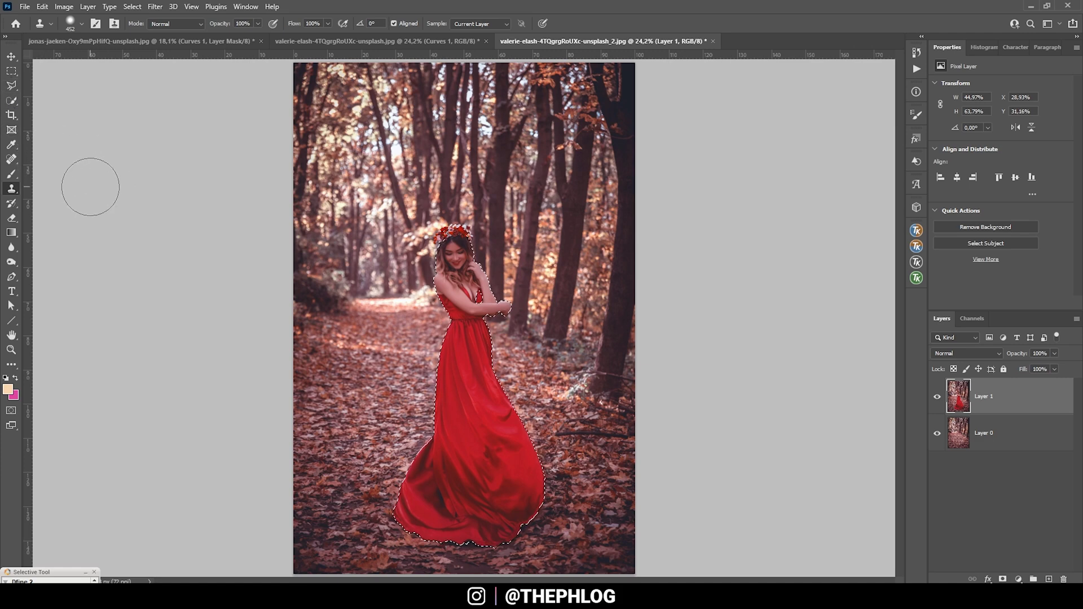
Step: Add the missed left crown flowers to the selection with the Quick Selection tool
drag(11, 106, 80, 115)
scroll(441, 236, up, 8)
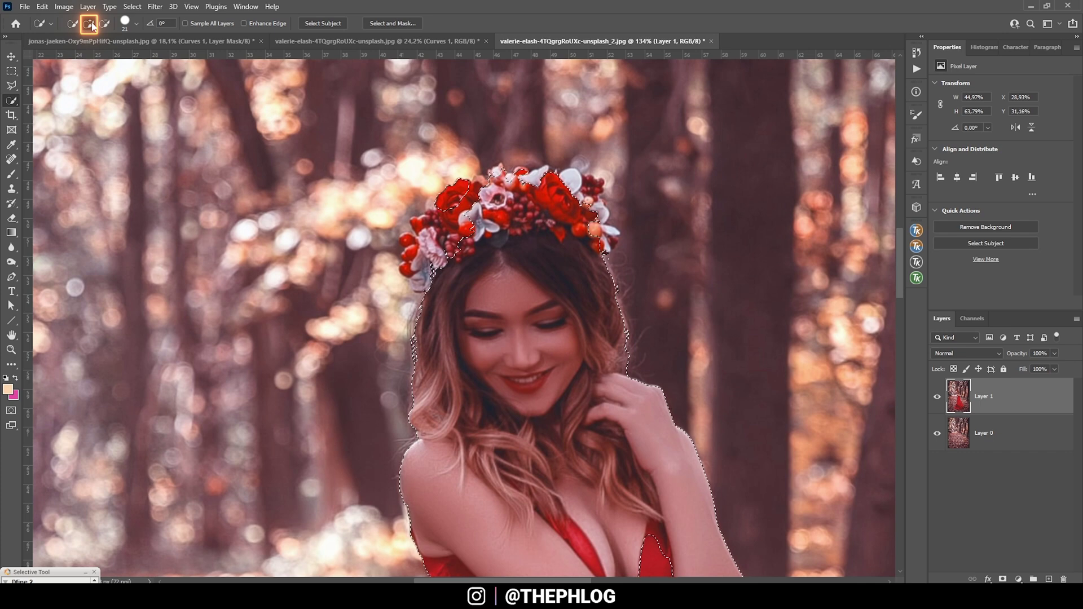
scroll(440, 226, up, 2)
mouse_move(420, 269)
mouse_down()
mouse_move(428, 241)
mouse_move(433, 257)
mouse_move(451, 231)
mouse_move(459, 239)
mouse_move(449, 214)
mouse_move(420, 219)
mouse_up()
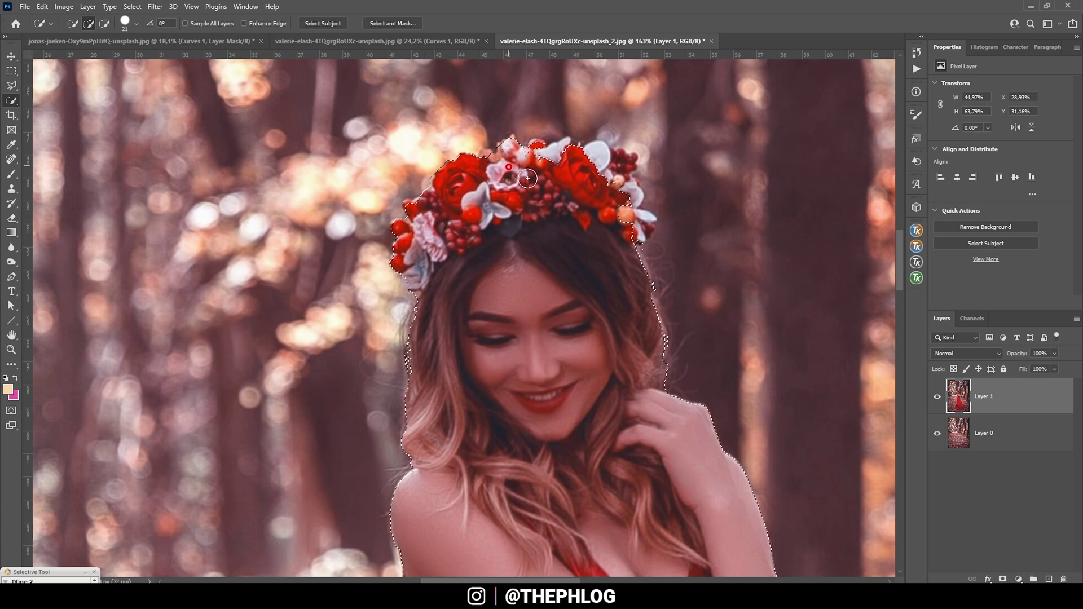
scroll(640, 228, down, 2)
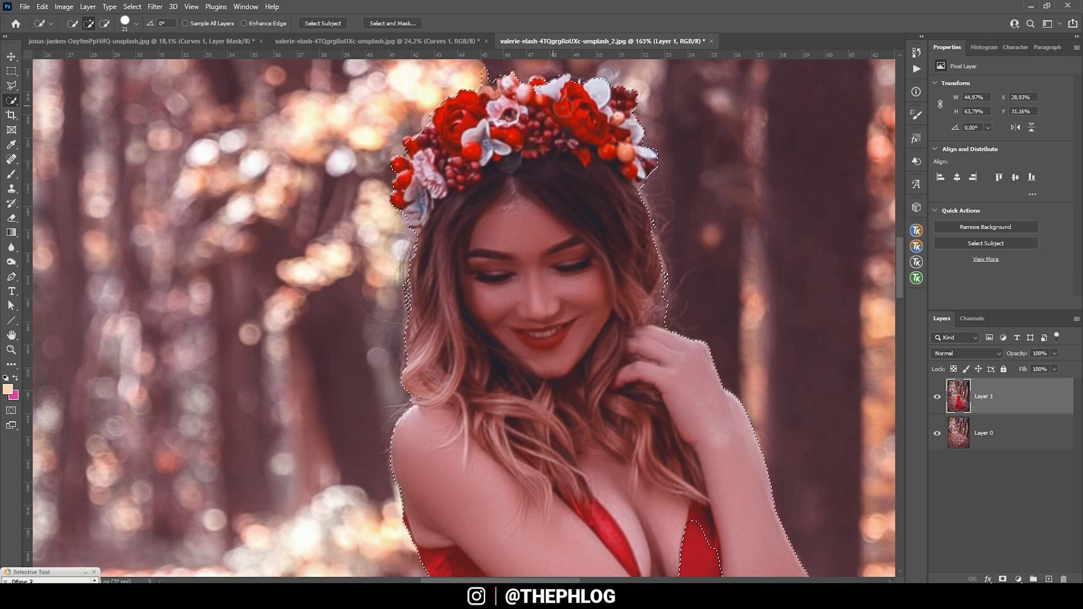
scroll(498, 271, down, 3)
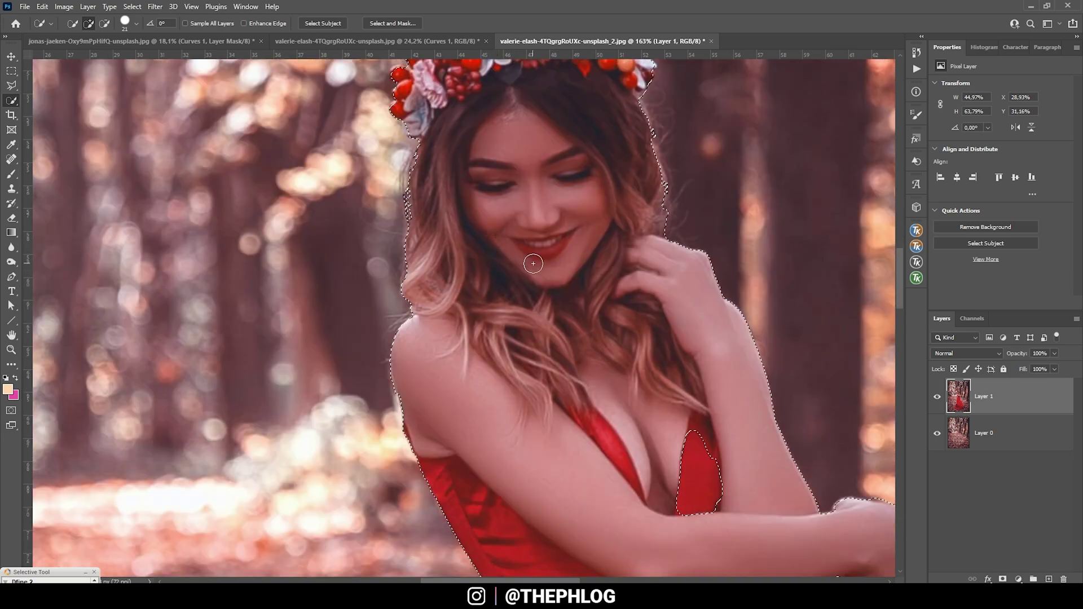
scroll(586, 326, down, 1)
scroll(701, 445, down, 3)
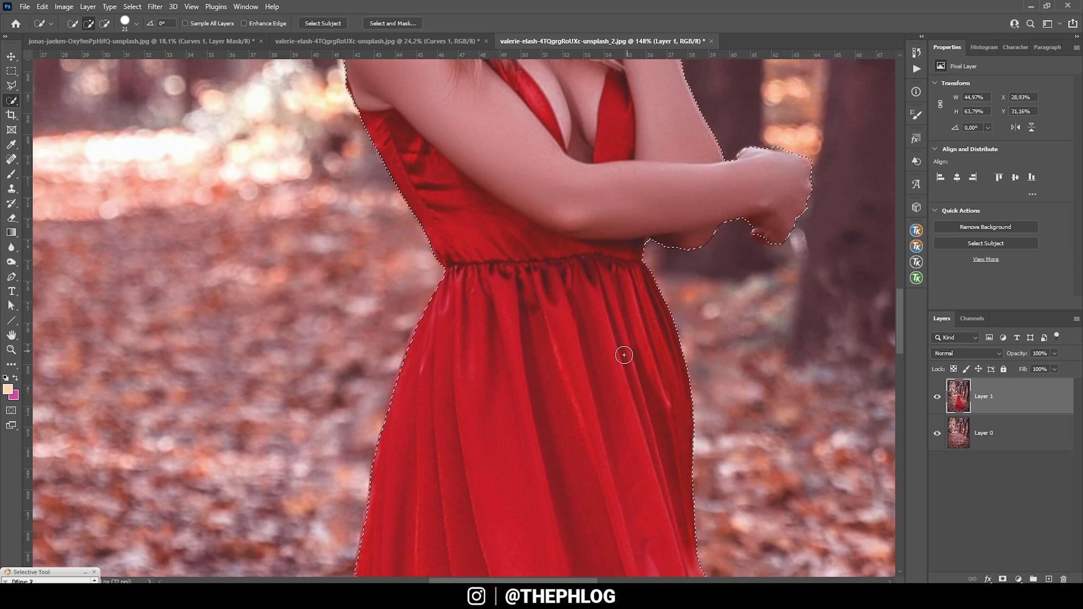
scroll(626, 332, down, 5)
scroll(627, 333, down, 10)
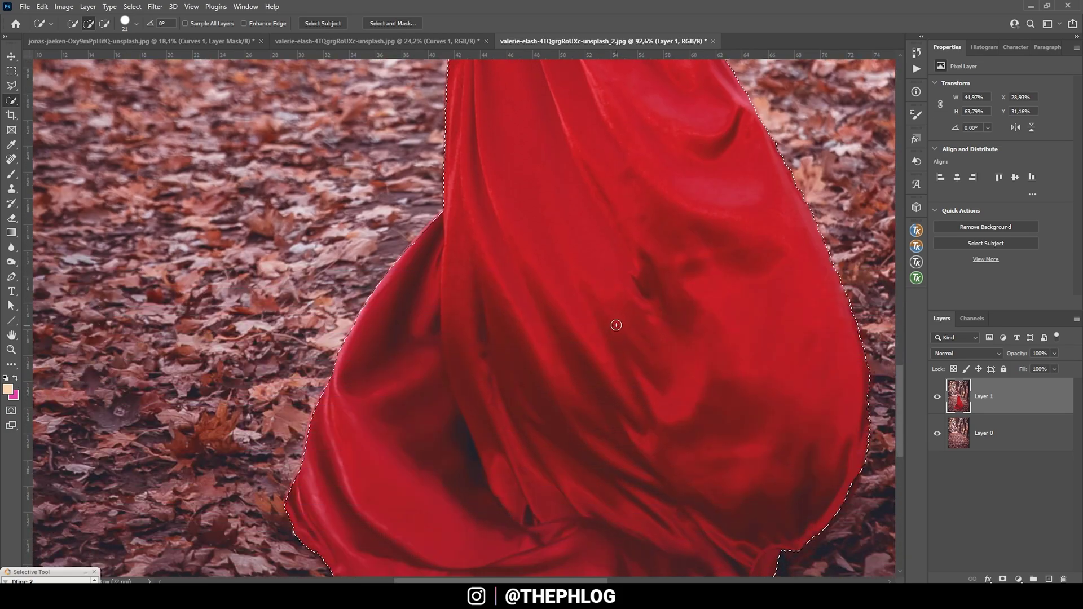
scroll(614, 325, down, 1)
key(ctrl+0)
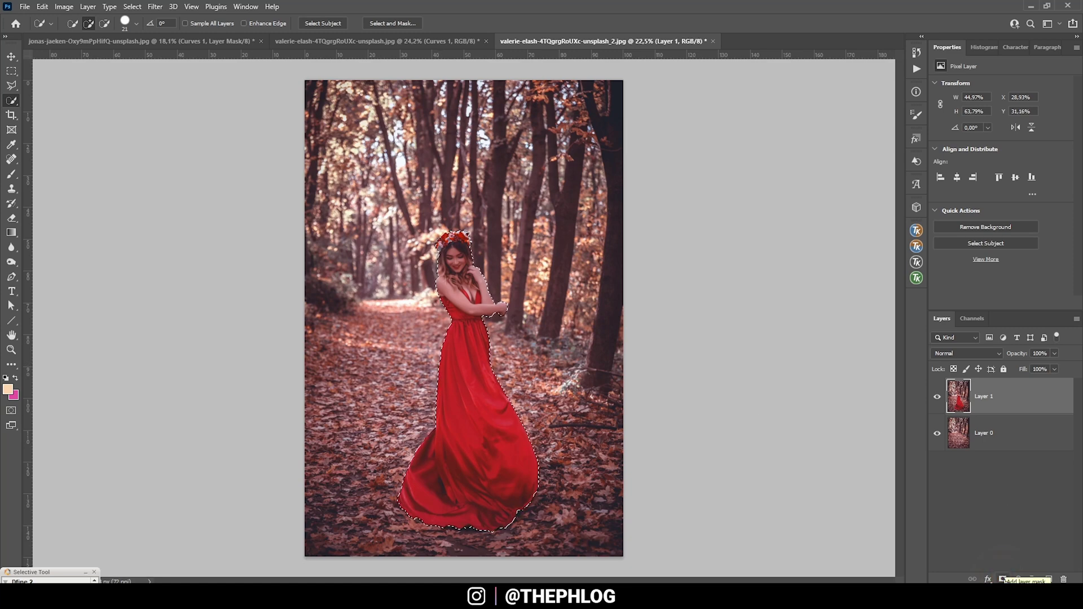
Step: Mask Layer 1 to the woman, check the cutout by toggling Layer 0, then select Layer 0
click(1002, 580)
click(938, 433)
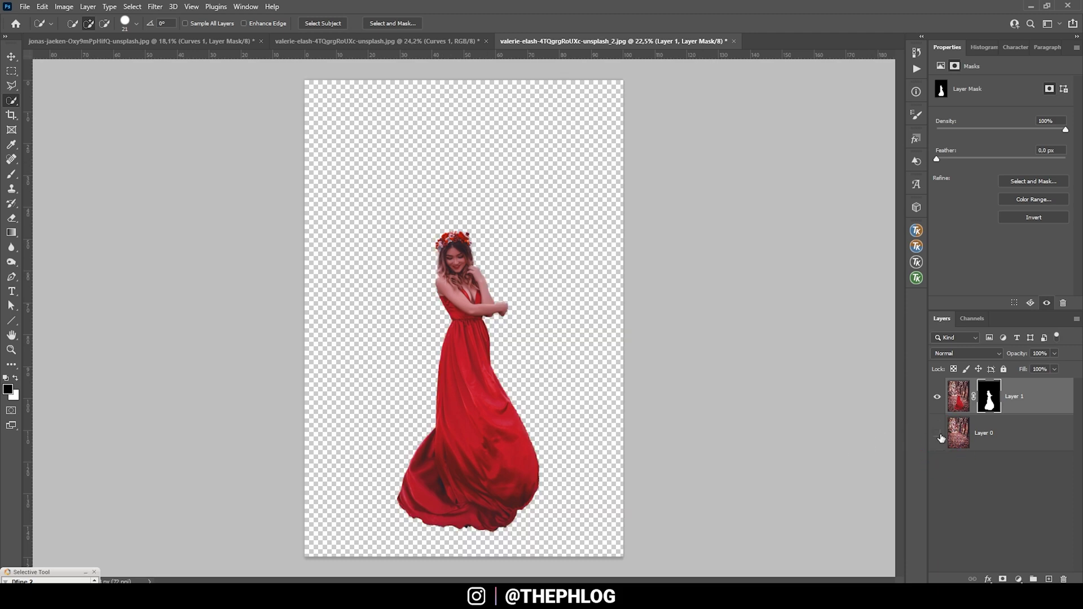
click(937, 434)
click(981, 433)
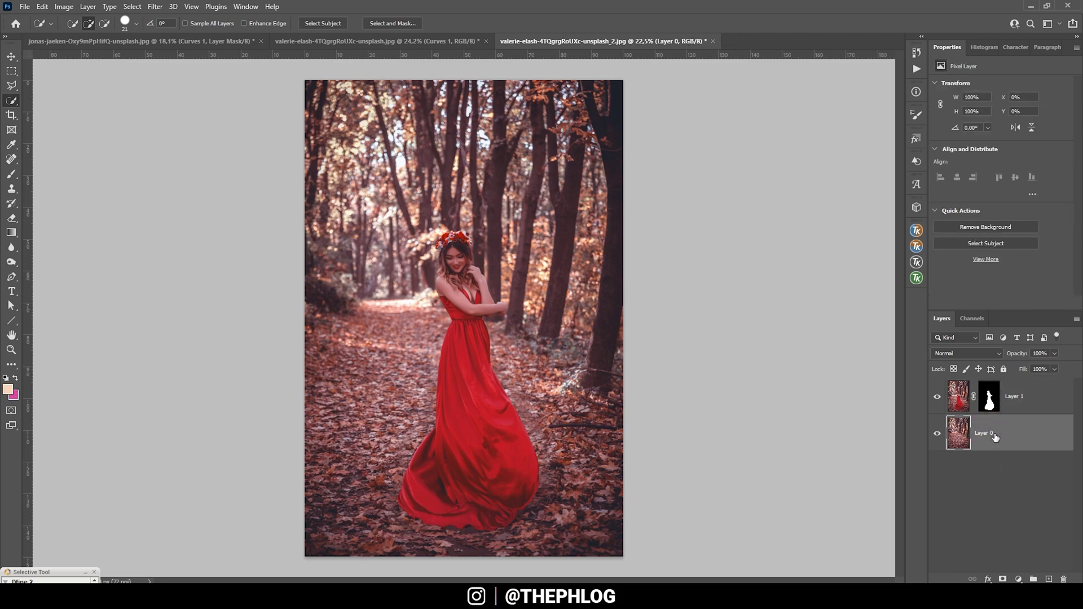
click(160, 8)
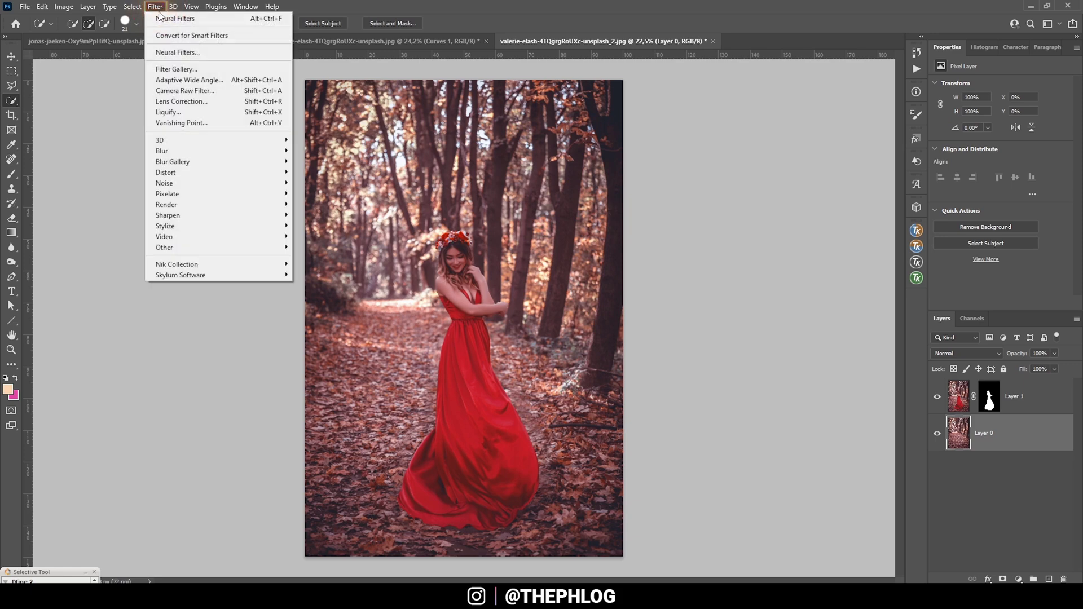
Step: Open the Neural Filters workspace and scroll the filter list toward Depth Blur
click(193, 53)
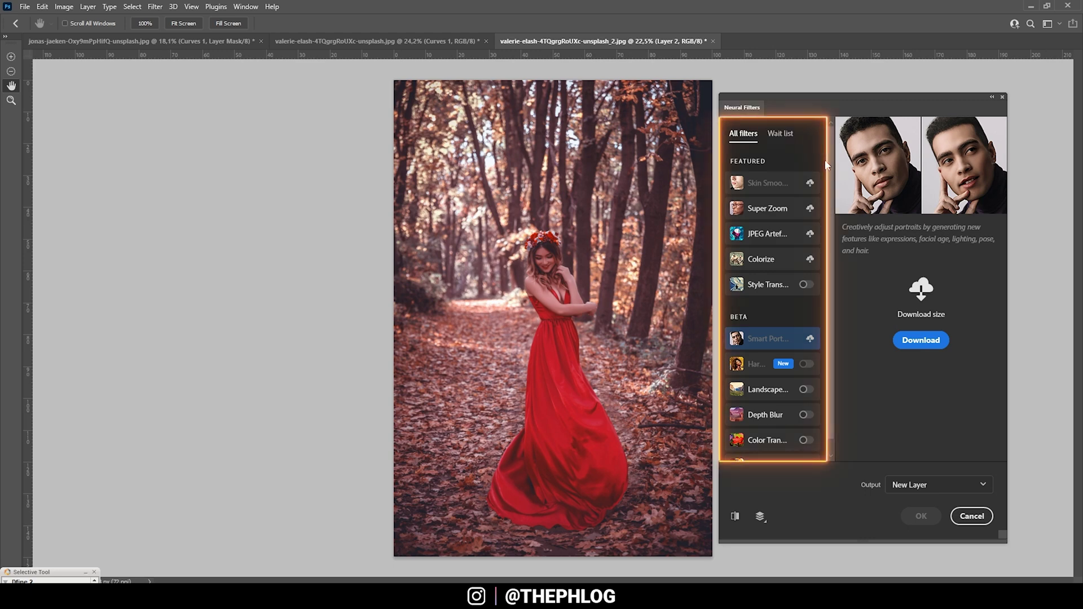
scroll(828, 189, down, 1)
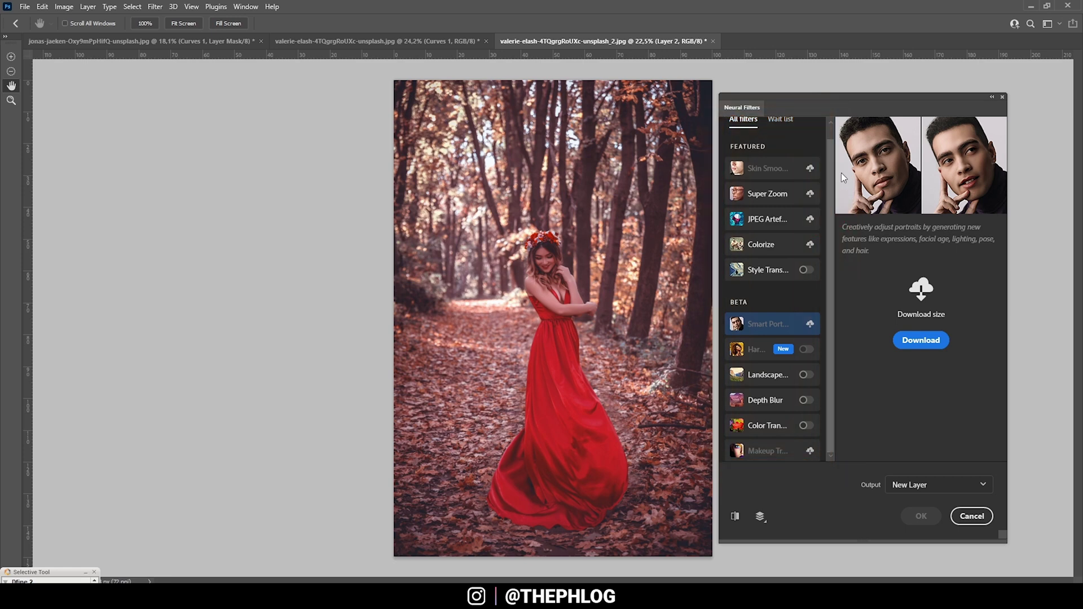
Step: Turn on Depth Blur with focal distance 29 and focal range 9
click(784, 401)
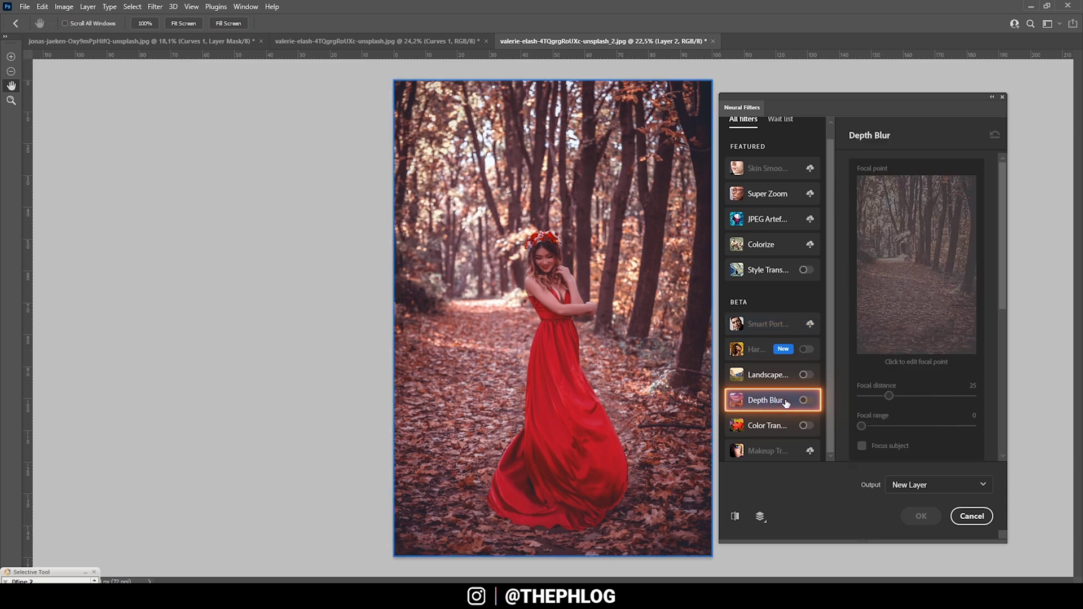
click(804, 400)
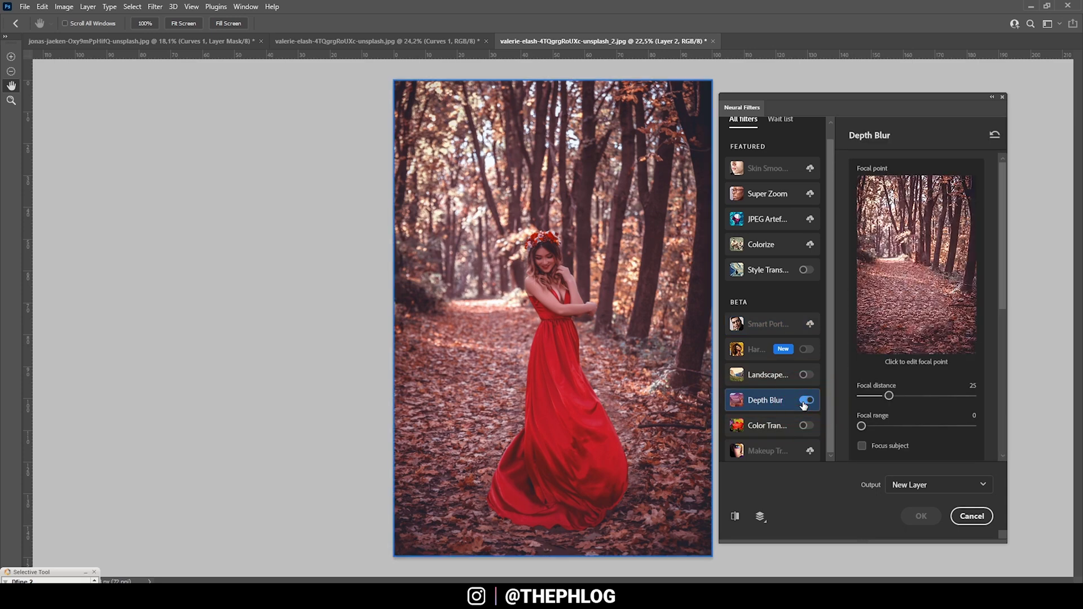
drag(1054, 142, 1047, 177)
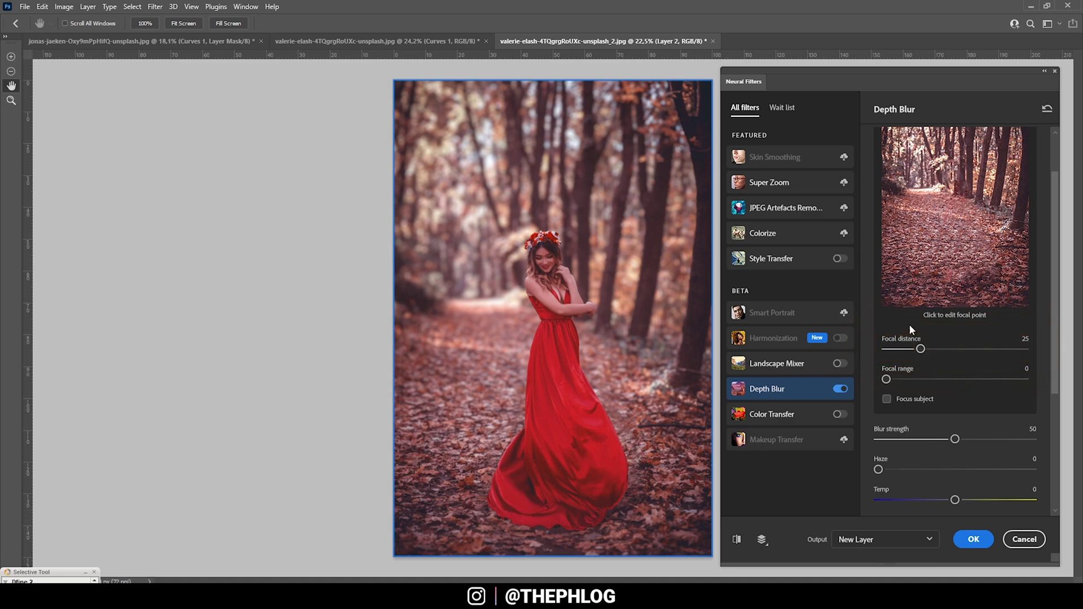
drag(920, 350, 877, 349)
drag(886, 349, 915, 351)
drag(916, 348, 933, 350)
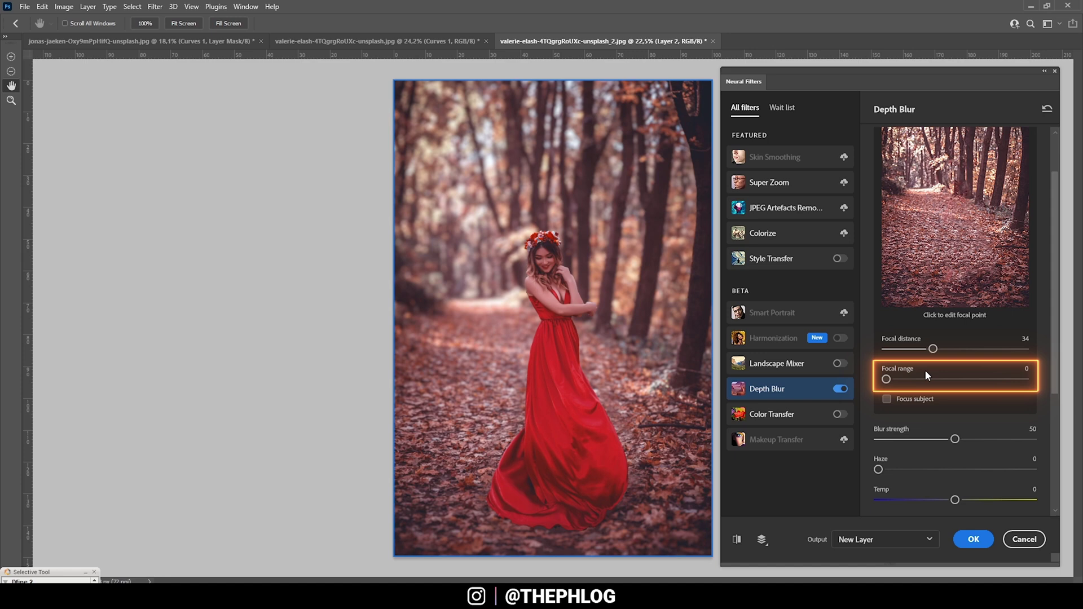
drag(887, 379, 899, 380)
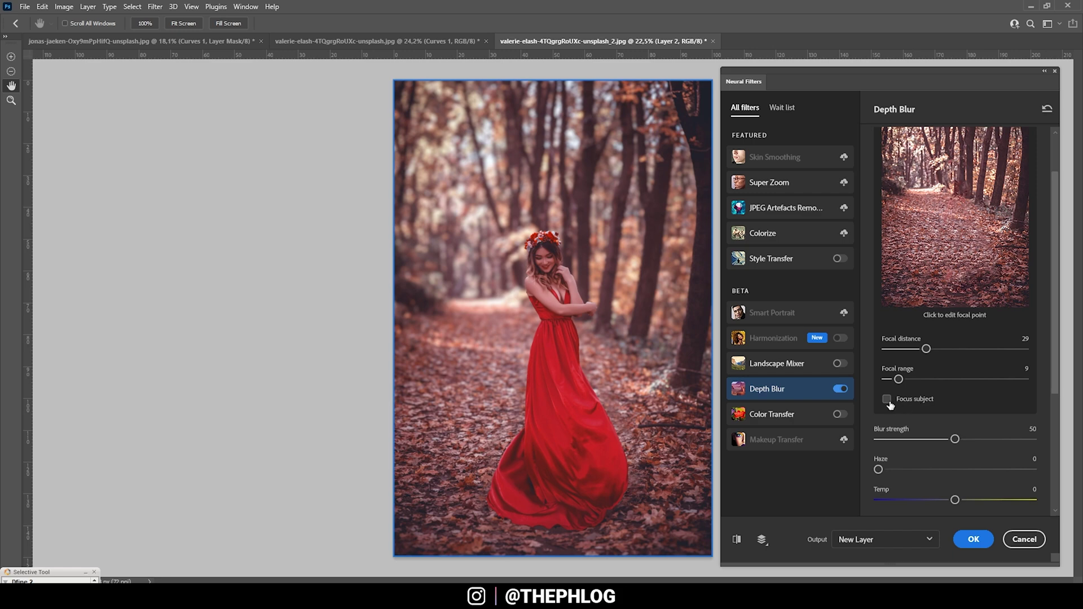
scroll(1041, 336, down, 3)
Step: Raise the Depth Blur strength to 55 and set haze to 10
scroll(1041, 401, down, 3)
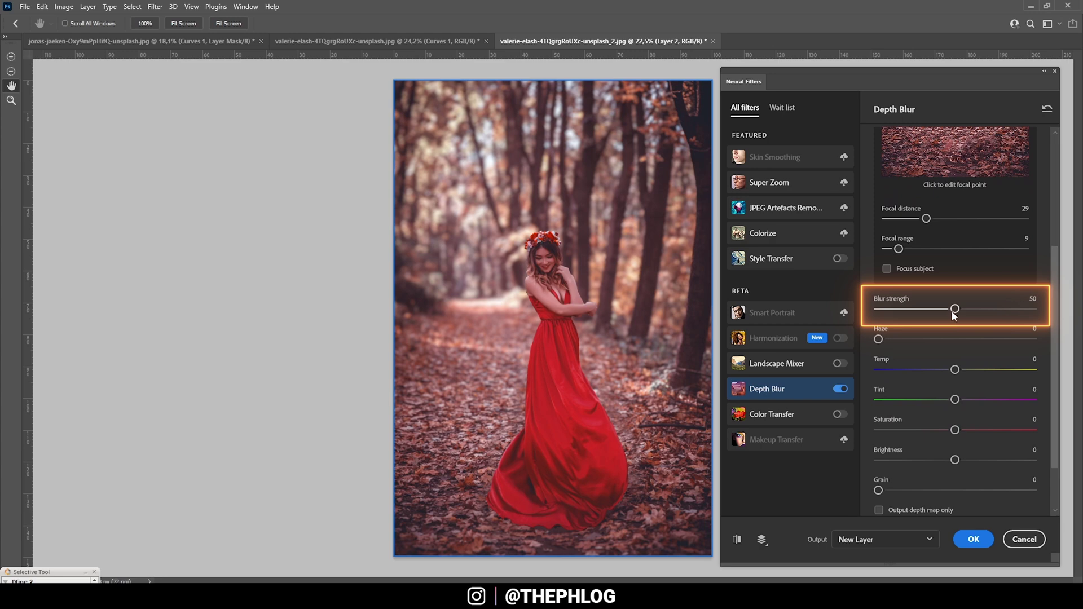
drag(955, 309, 964, 311)
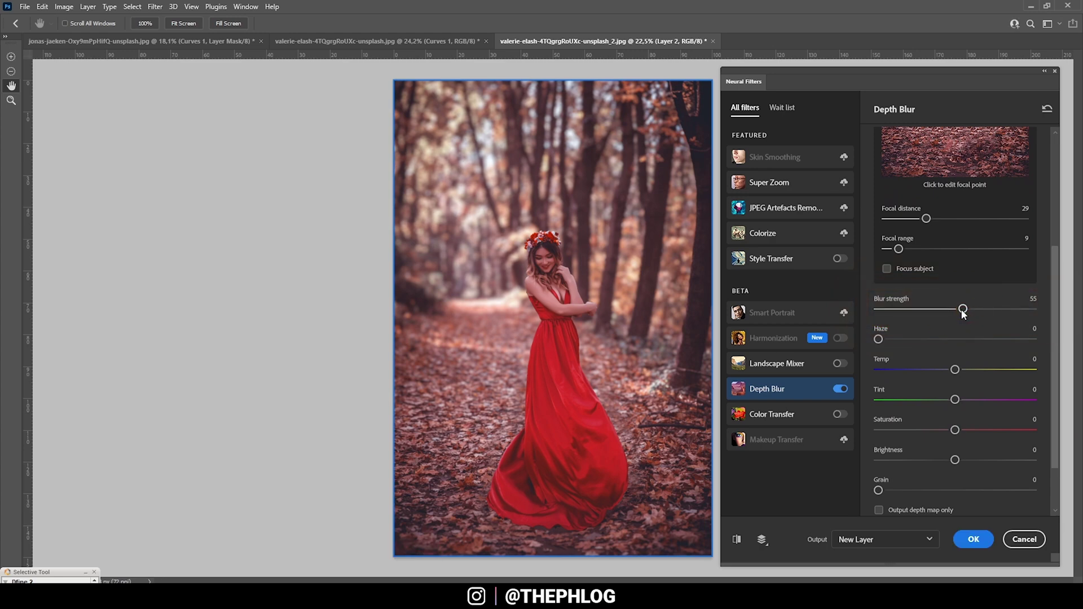
drag(963, 311, 967, 314)
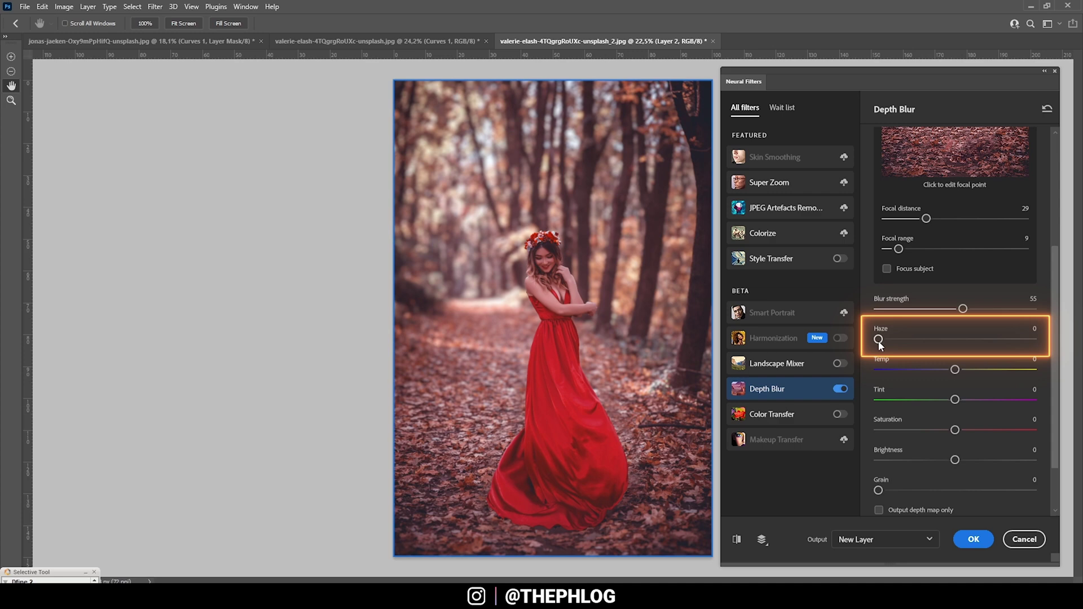
drag(879, 341, 899, 343)
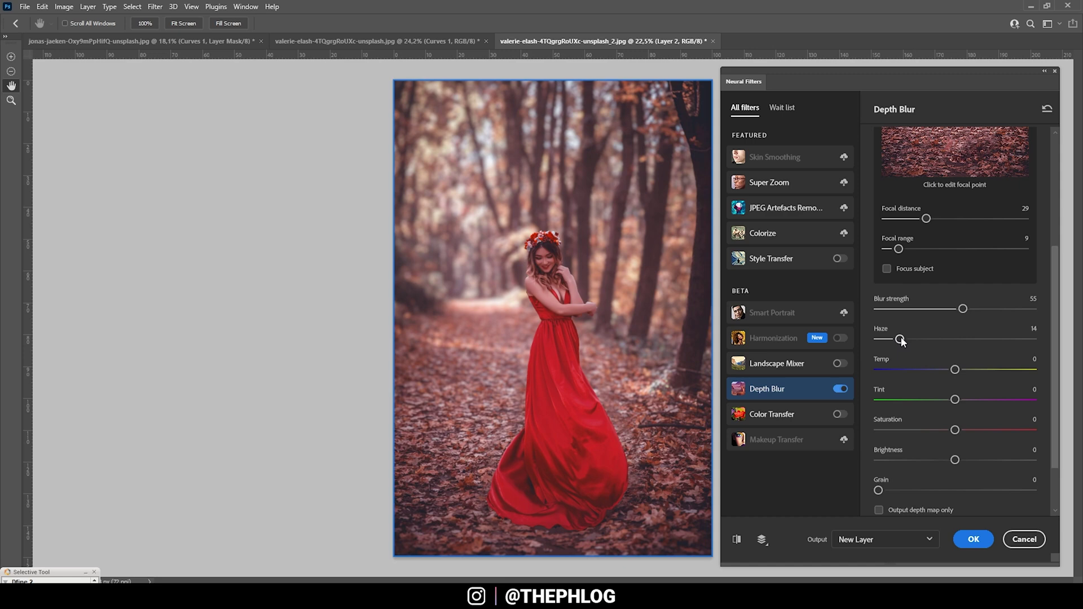
drag(902, 342, 905, 342)
drag(906, 340, 893, 342)
Step: Set Depth Blur temp to +5, saturation to +6 and brightness to +15
drag(1053, 296, 1052, 305)
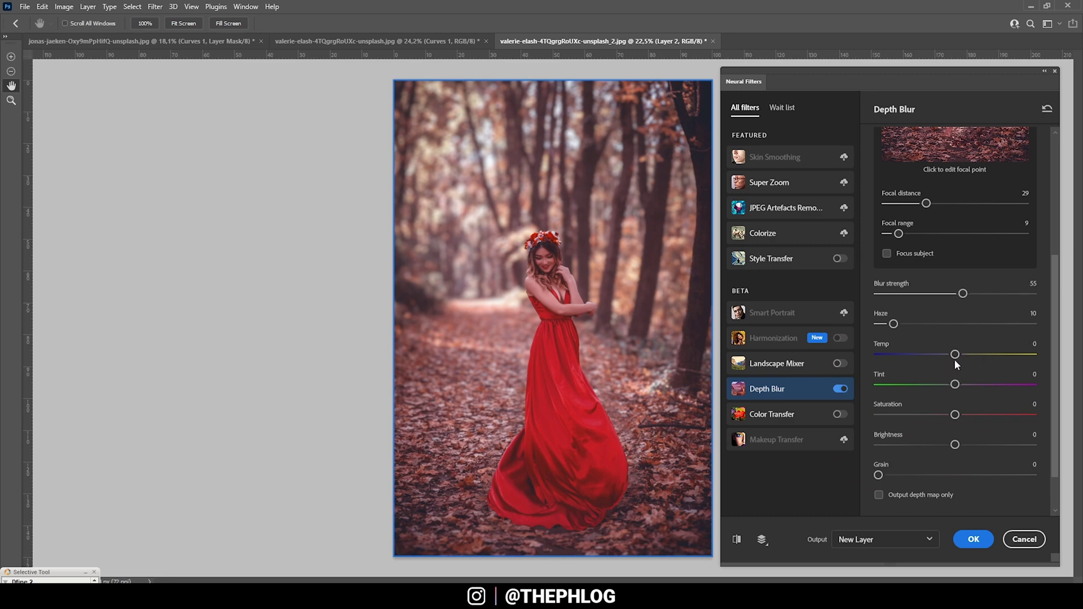
mouse_move(956, 354)
mouse_down()
mouse_move(973, 354)
mouse_move(963, 354)
mouse_up()
drag(956, 415, 964, 416)
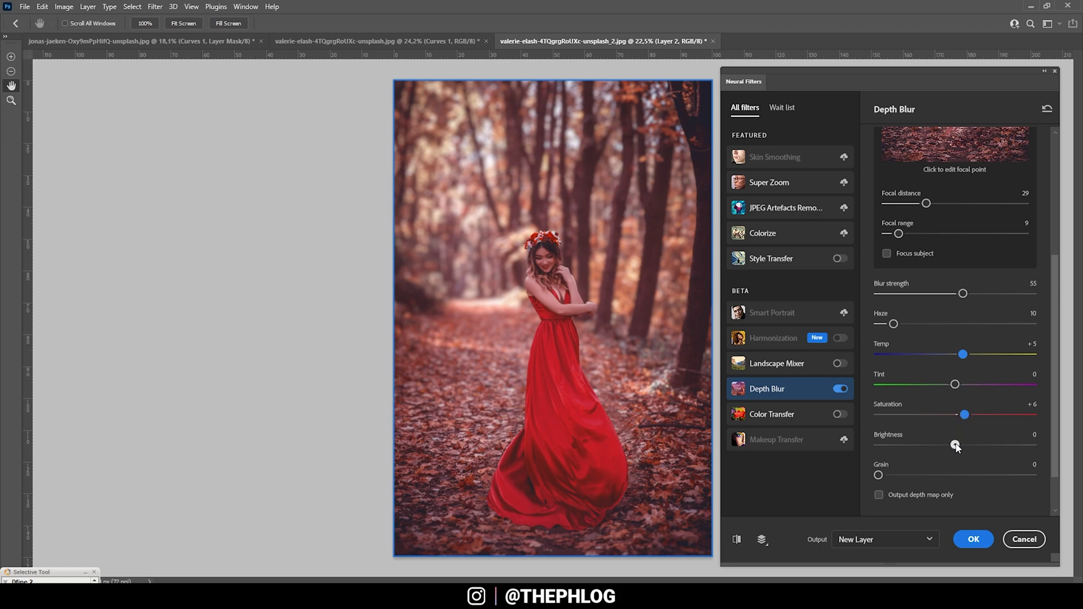
drag(955, 446, 978, 446)
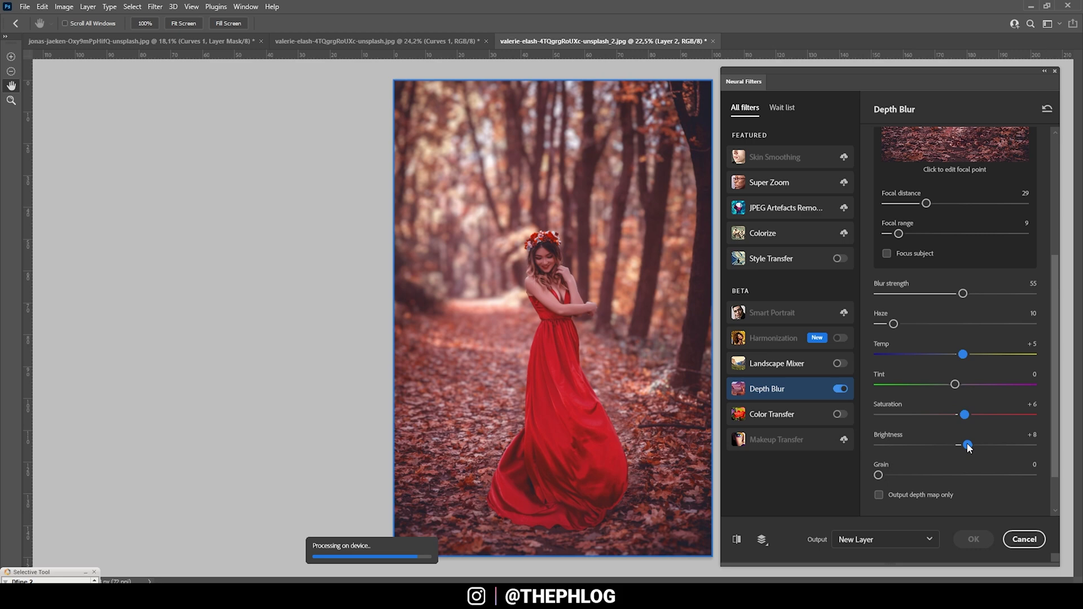
scroll(882, 414, down, 2)
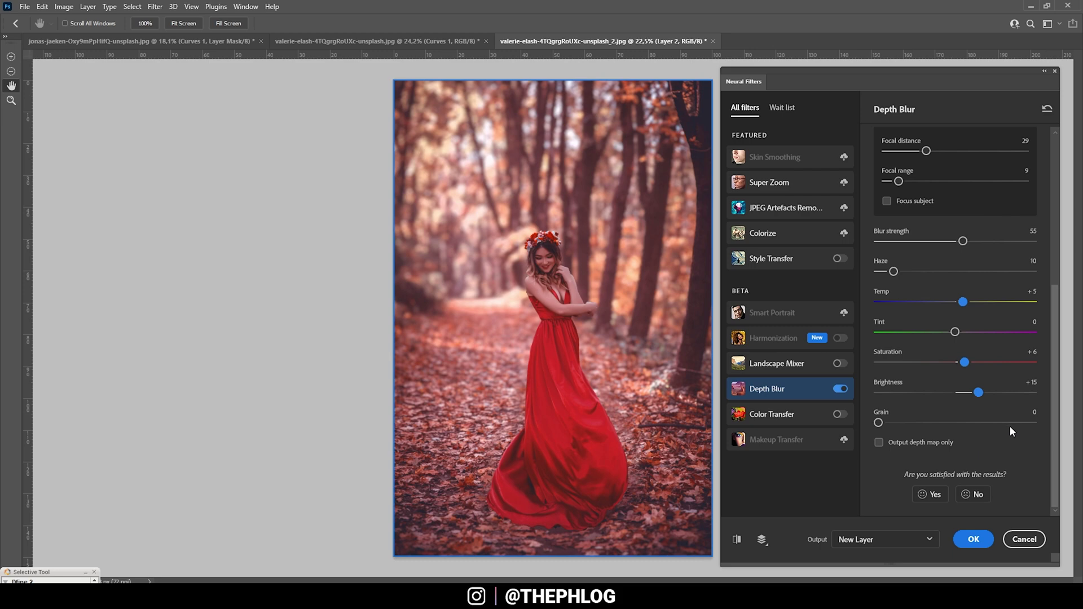
Step: Output the depth blur to a new Layer 2 and toggle its visibility to compare with the sharp forest
click(974, 536)
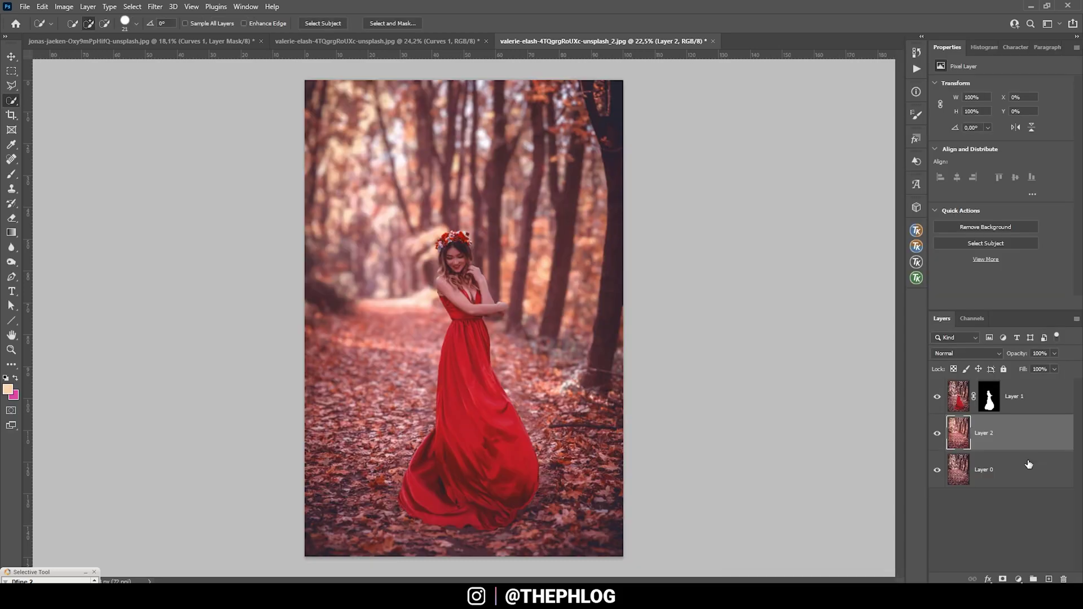
click(938, 435)
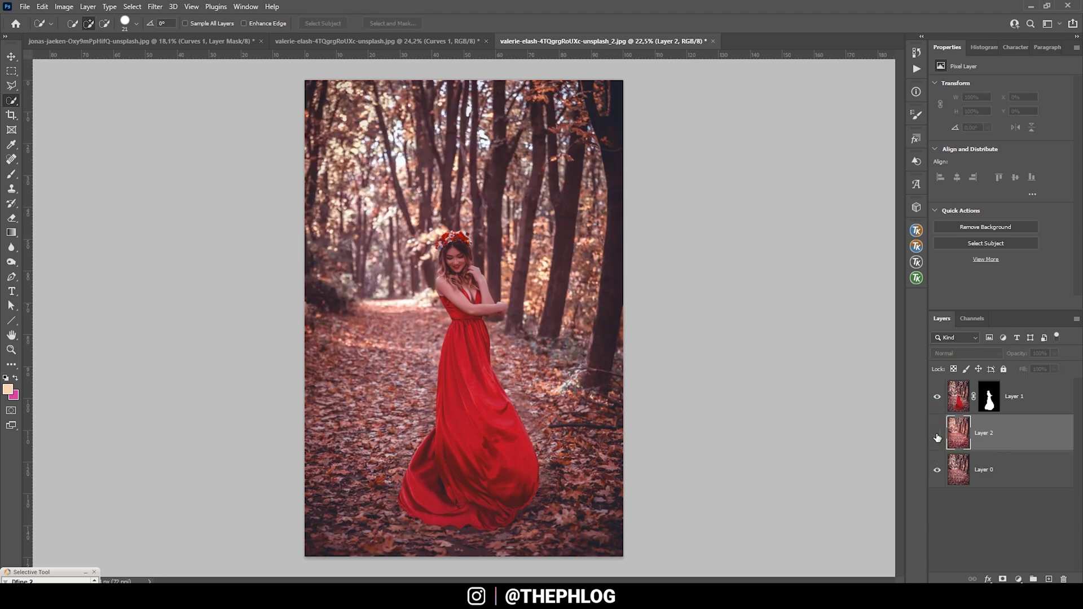
click(938, 435)
click(938, 435)
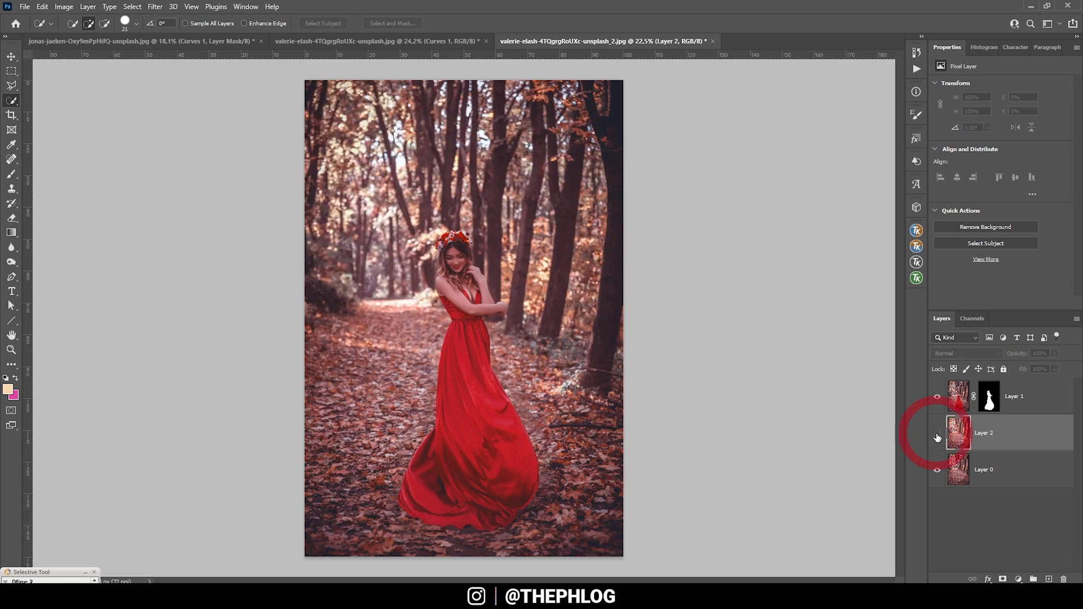
click(938, 435)
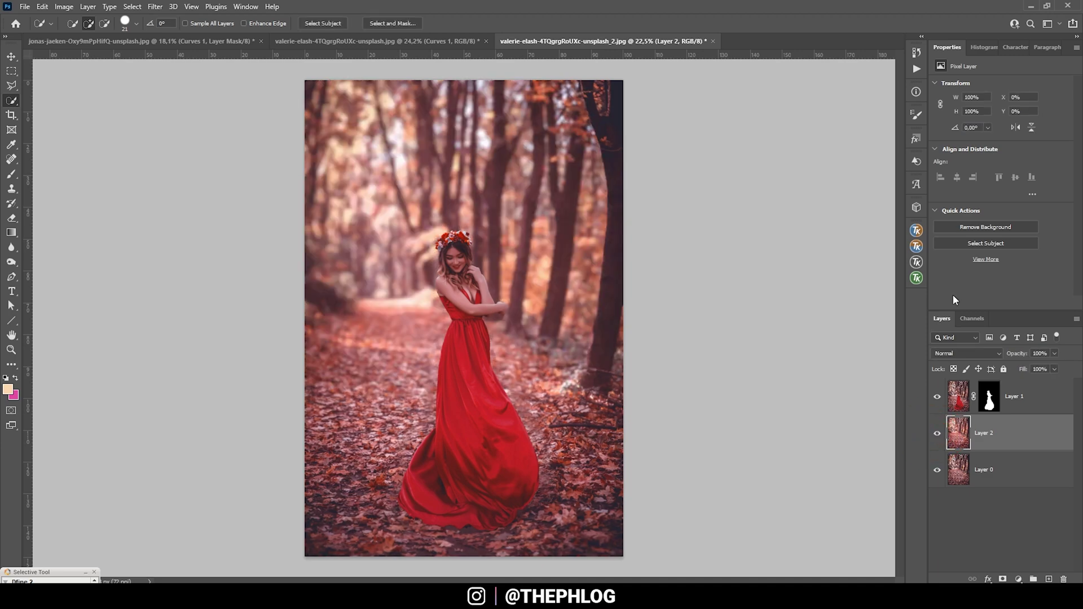
click(938, 441)
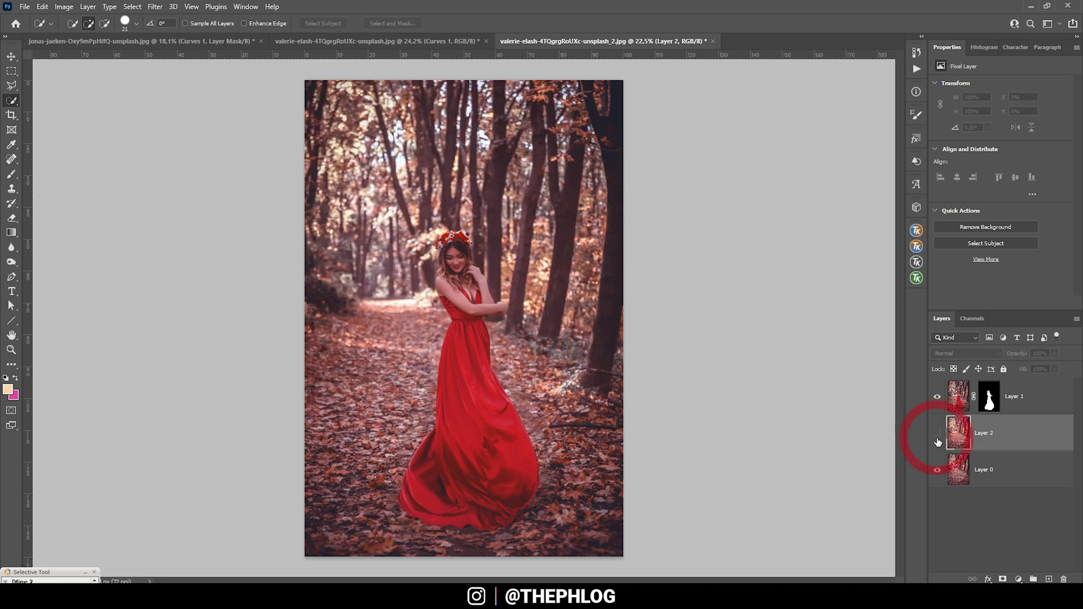
click(938, 441)
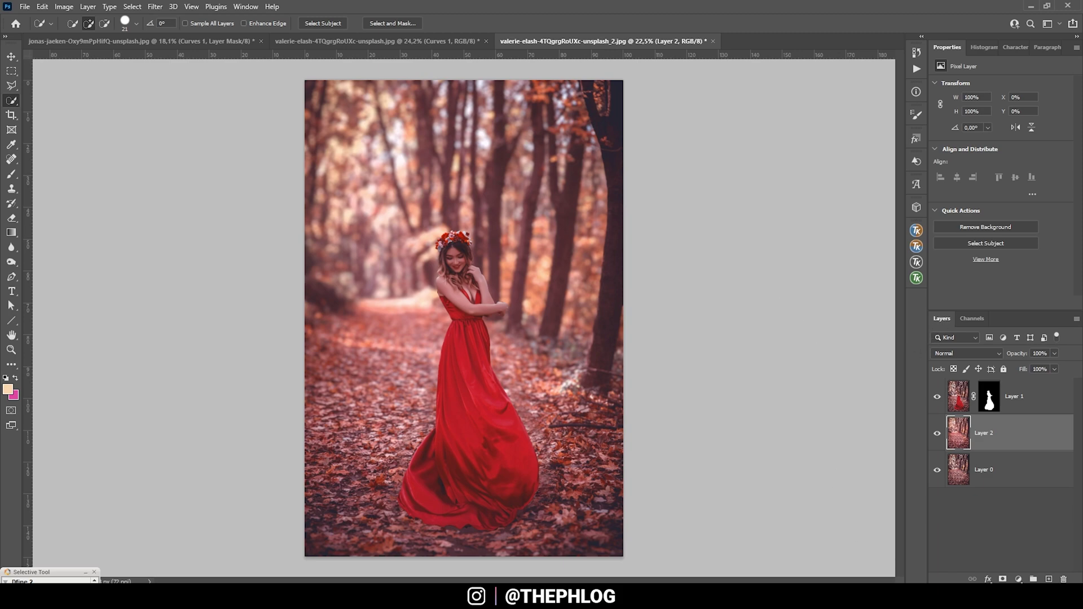
Step: Add a Soft Light Layer 3 and pick peach #f7d2ad as the brush foreground colour
click(1049, 579)
click(960, 352)
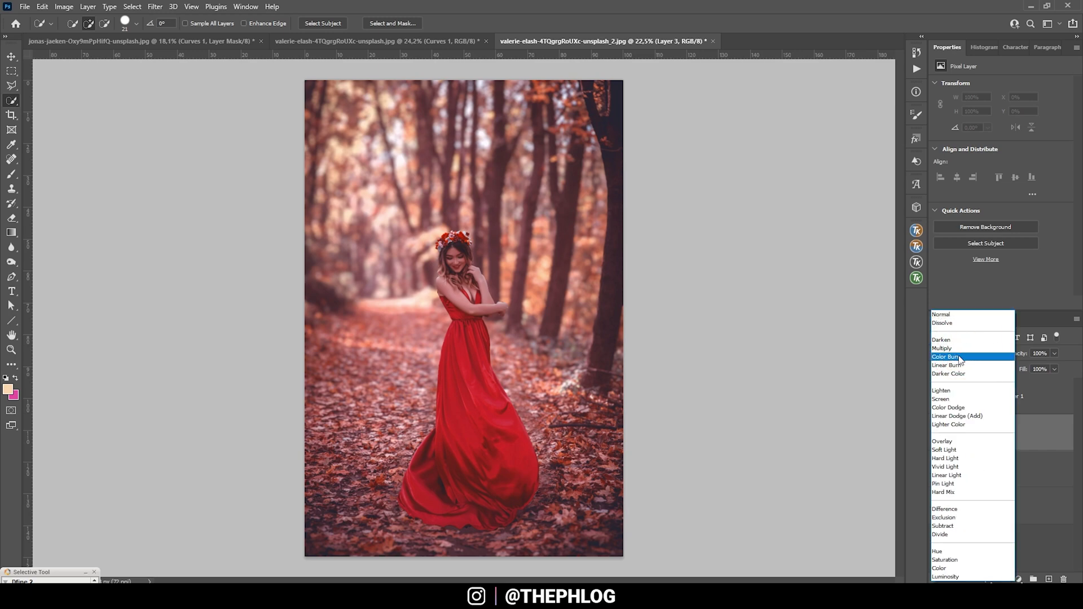
click(965, 450)
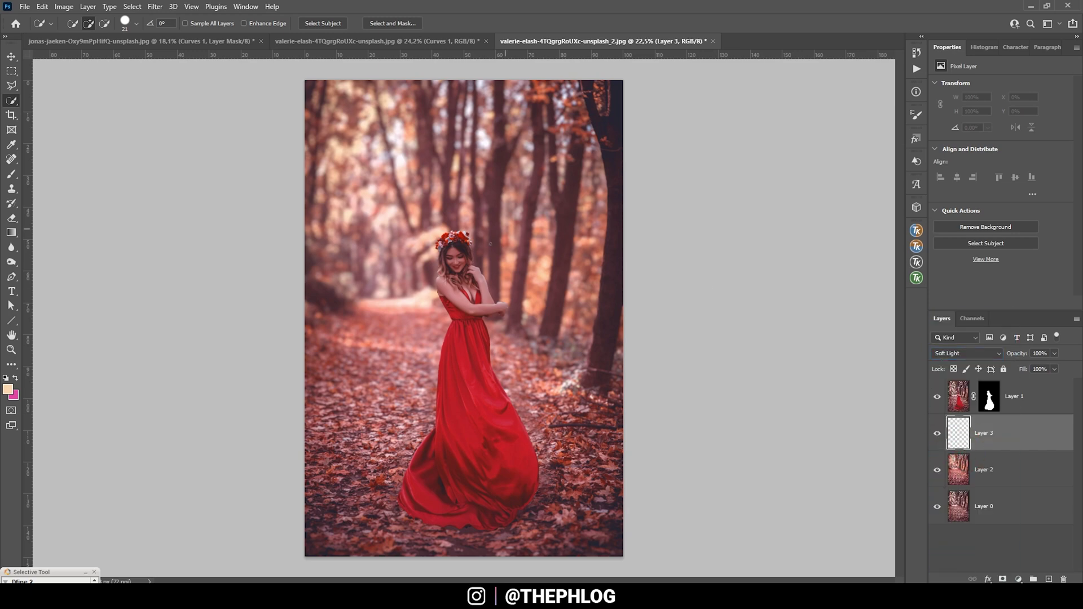
key(b)
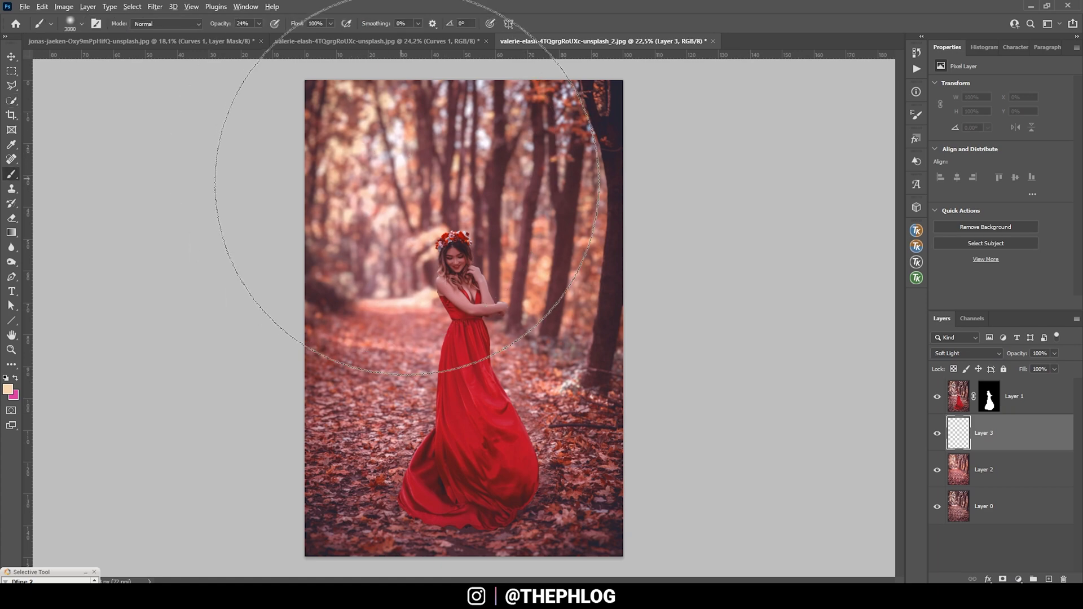
key(alt)
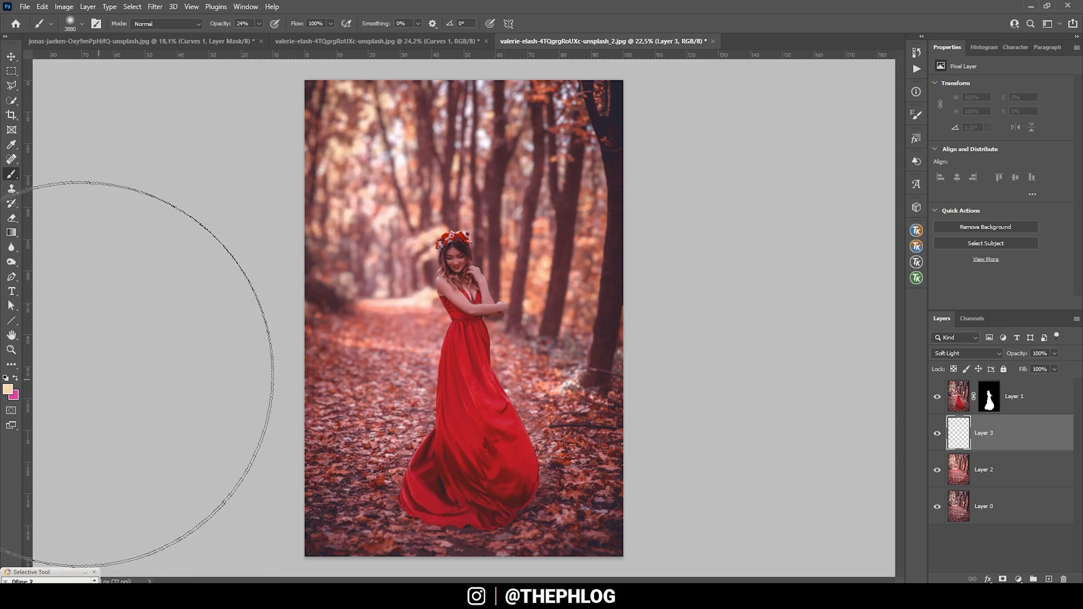
click(7, 388)
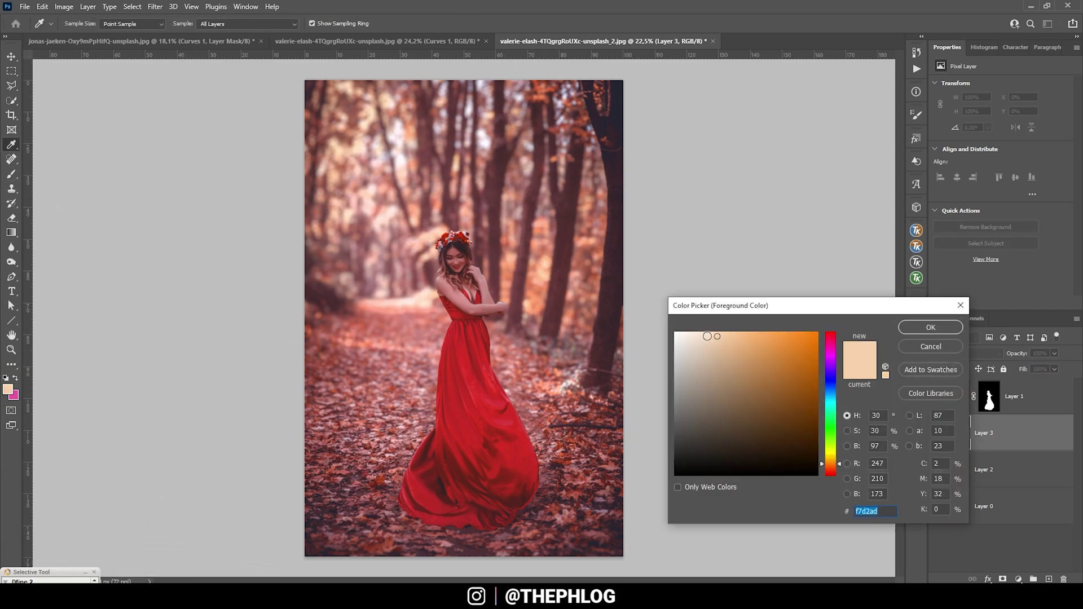
key(Return)
Step: Paint peach glow across the upper photo at 74% then 24% opacity, then move Layer 3 above Layer 1
click(259, 24)
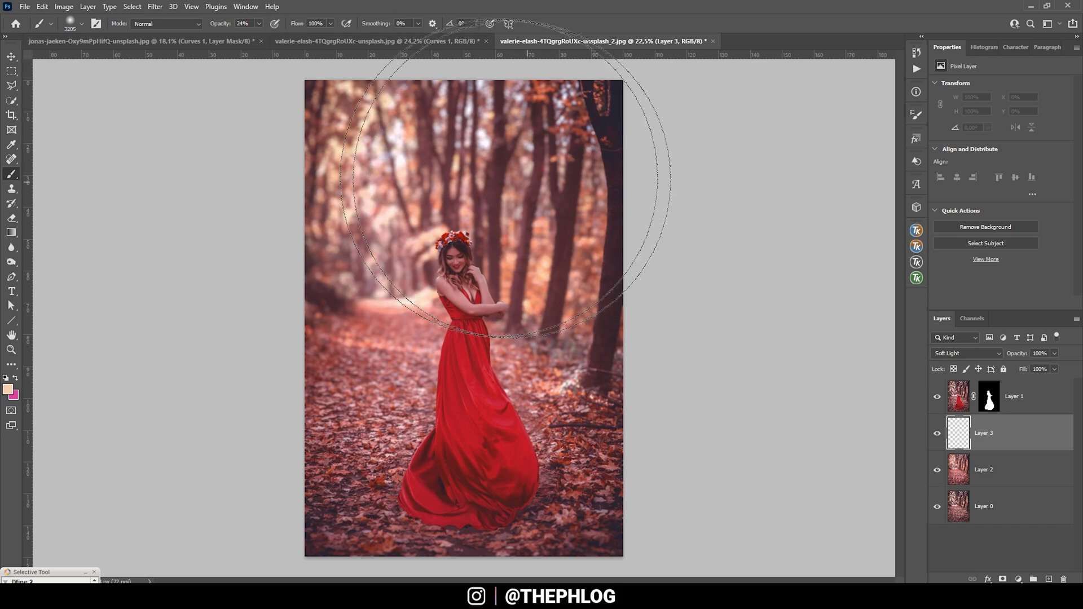
key(bracketleft)
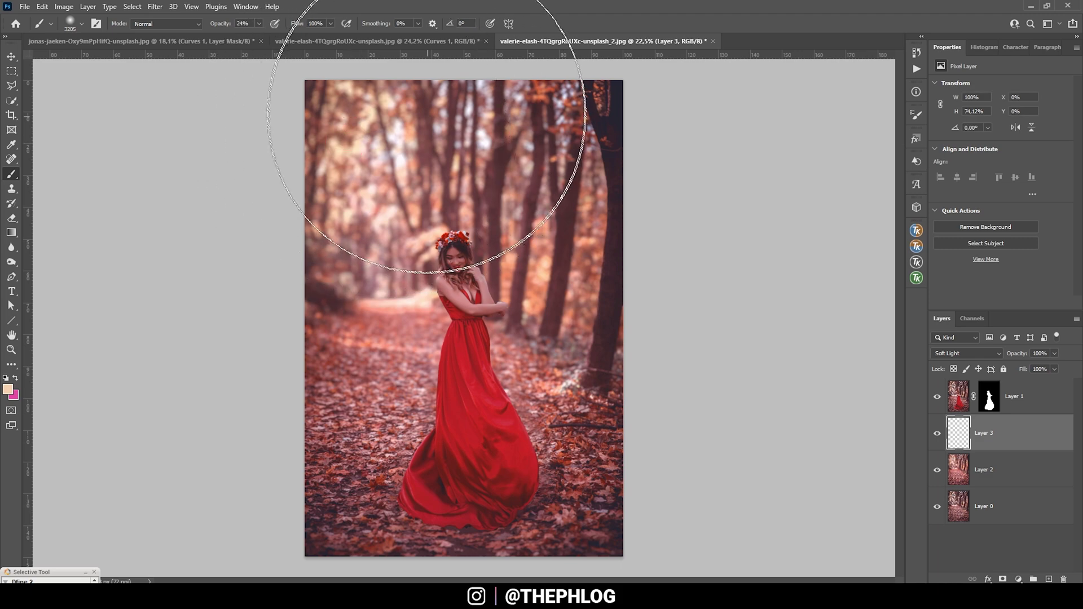
key(7)
key(4)
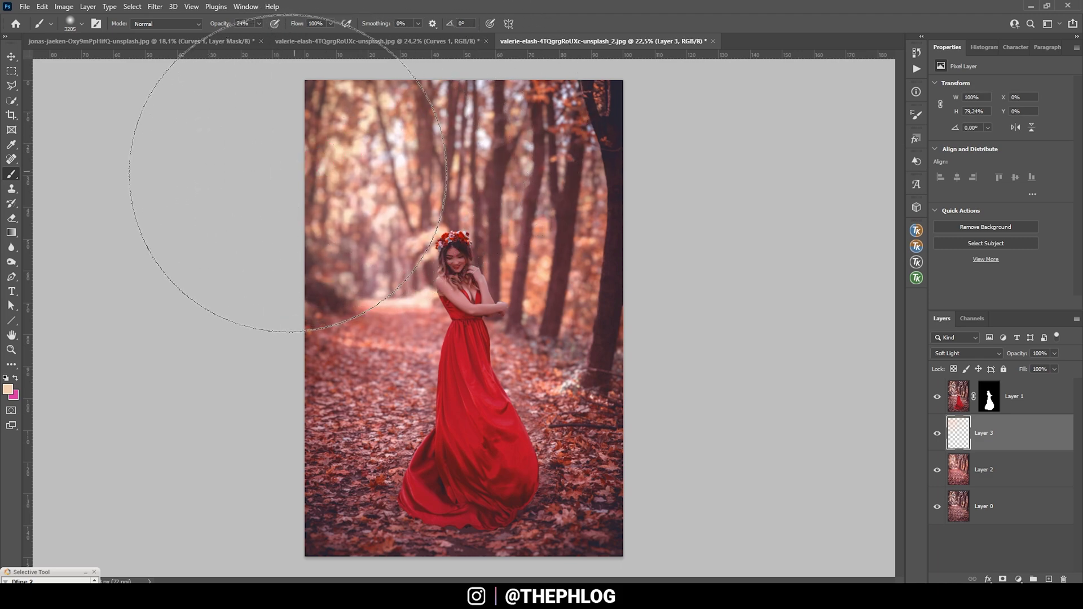
click(375, 91)
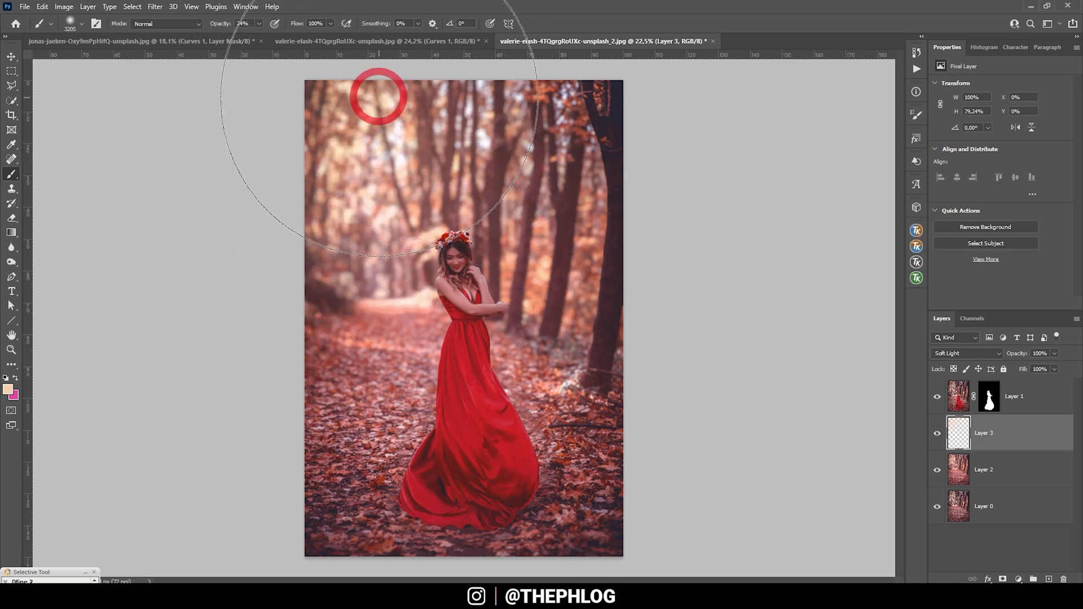
key(2)
key(4)
key(bracketleft)
click(395, 101)
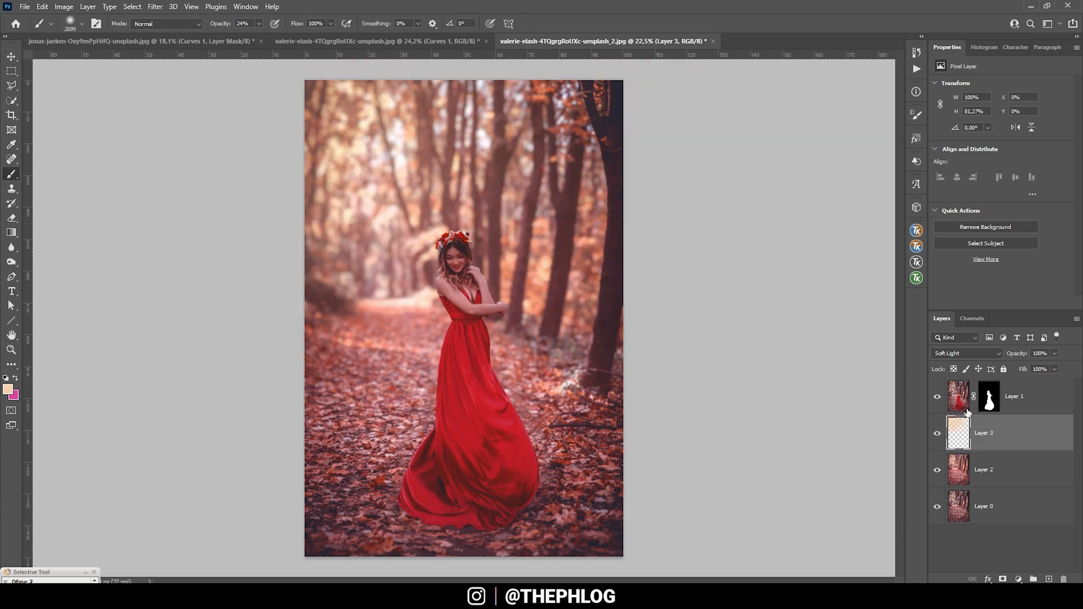
drag(969, 438, 977, 377)
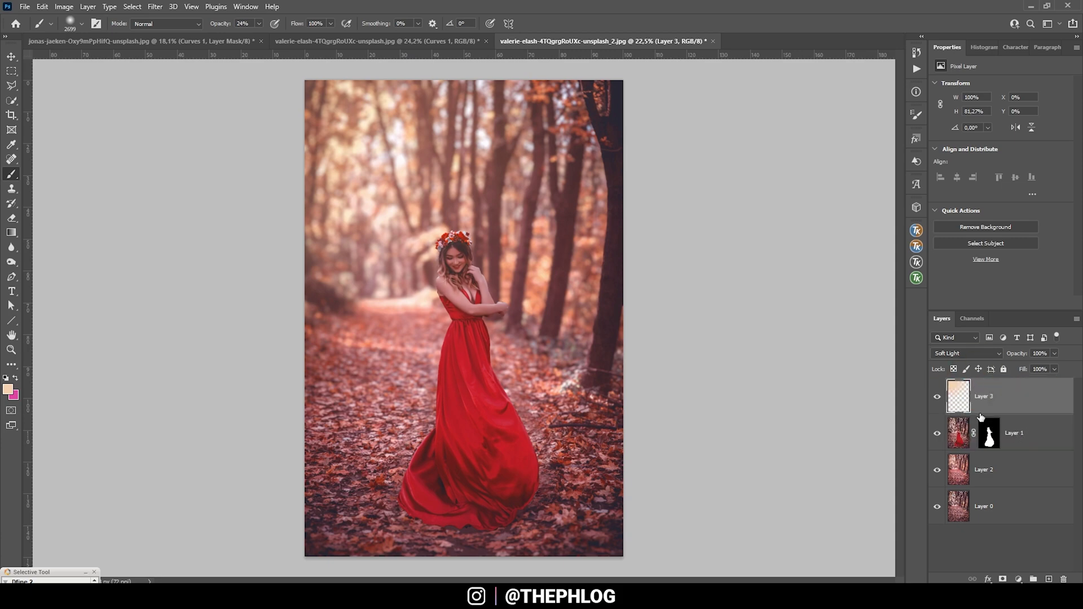
Step: Return Layer 3 below Layer 1, add a Soft Light Layer 4 on top, and set the brush to 1740
drag(964, 397, 970, 453)
click(1021, 389)
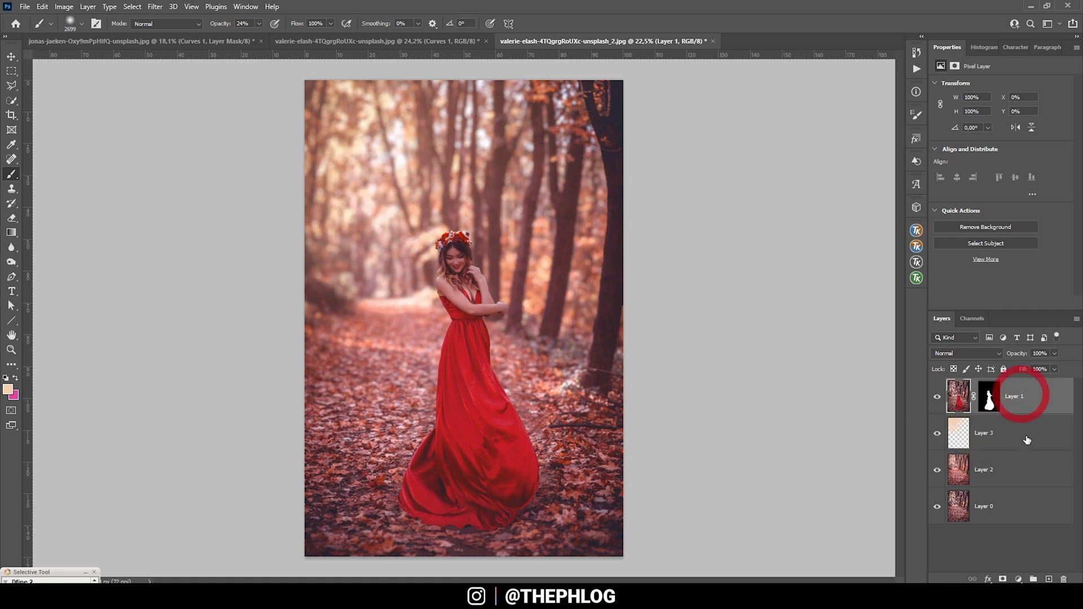
click(1049, 580)
click(979, 354)
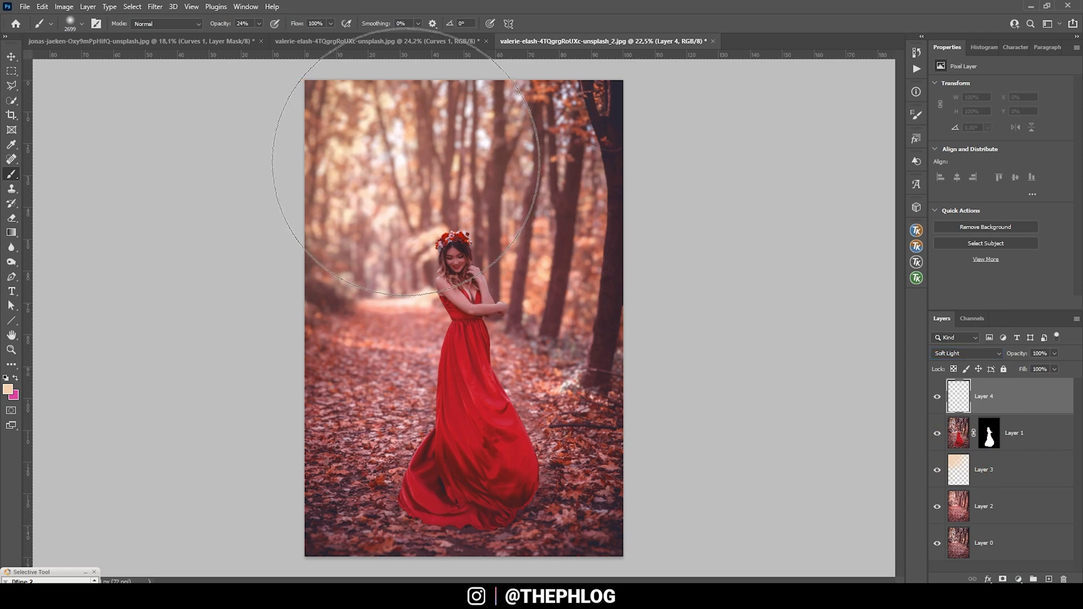
drag(440, 226, 395, 227)
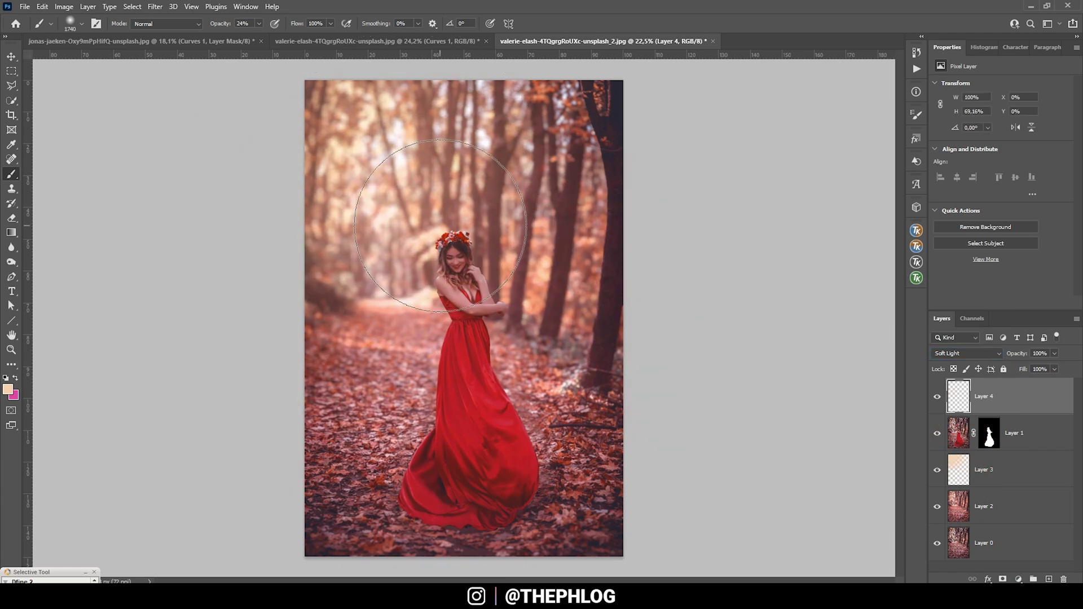